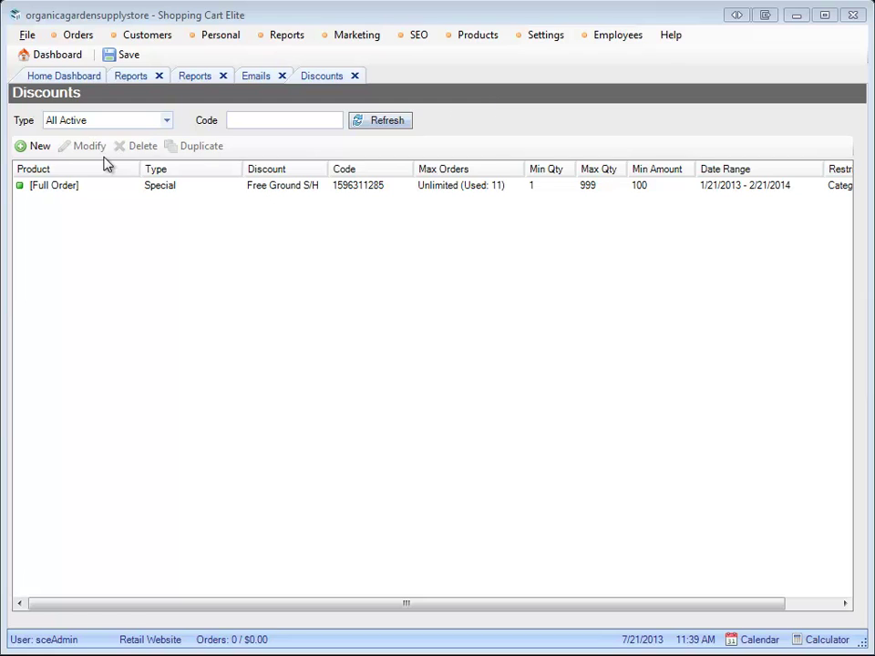
Go to the discount codes list and start a new discount
click(479, 38)
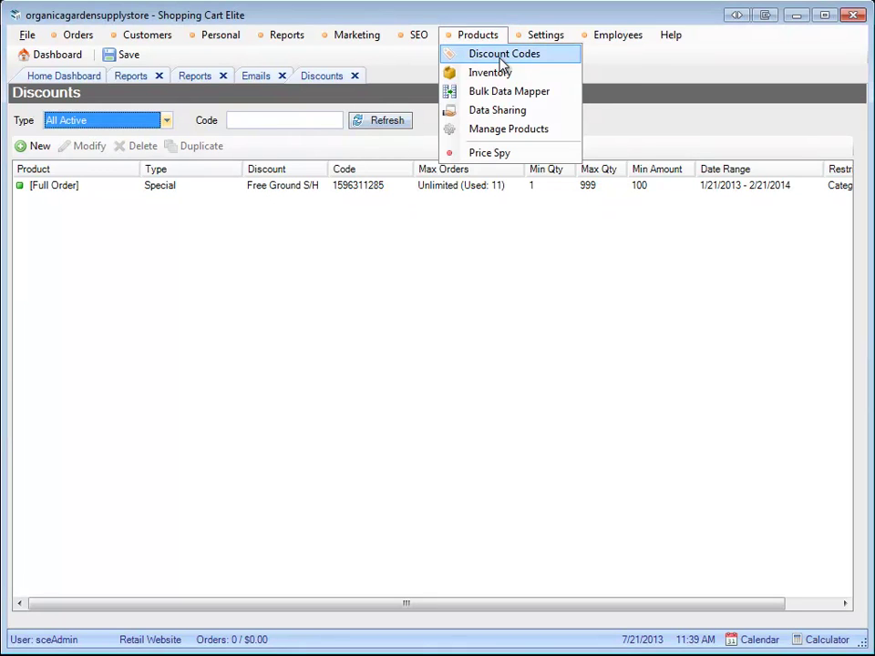
click(502, 63)
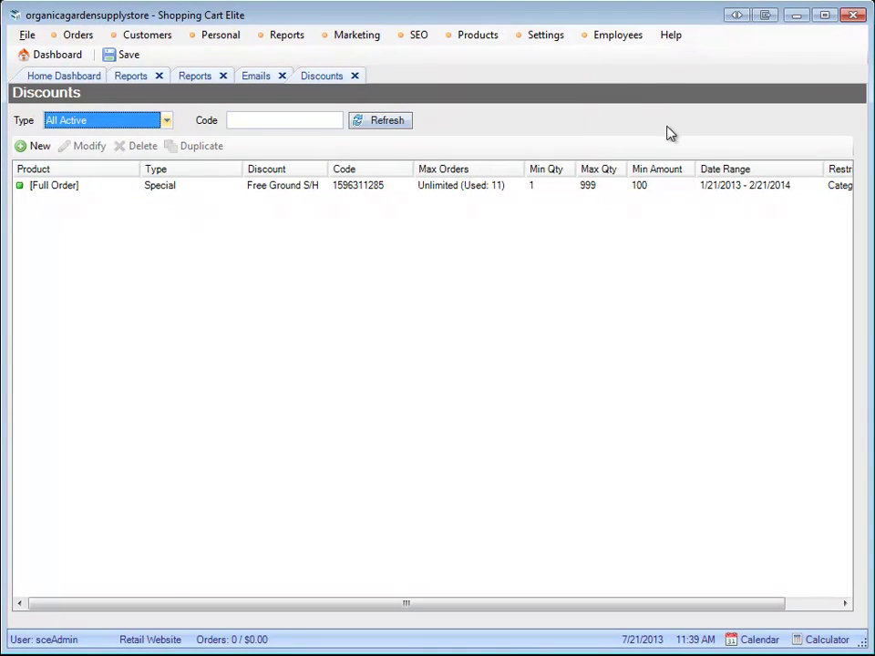
click(48, 154)
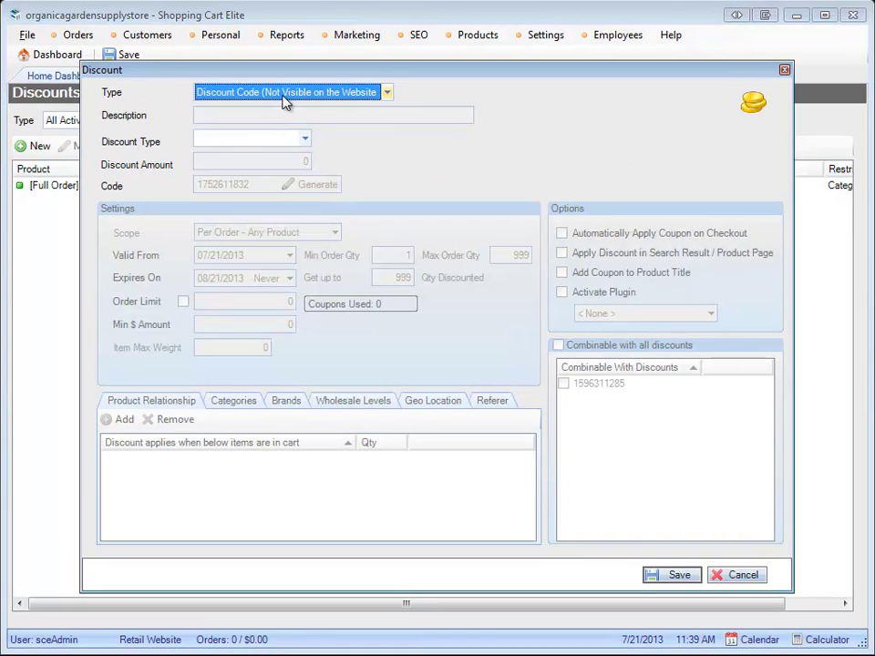
Set the visibility type to Special (Visible on the Website) and begin the description
click(281, 94)
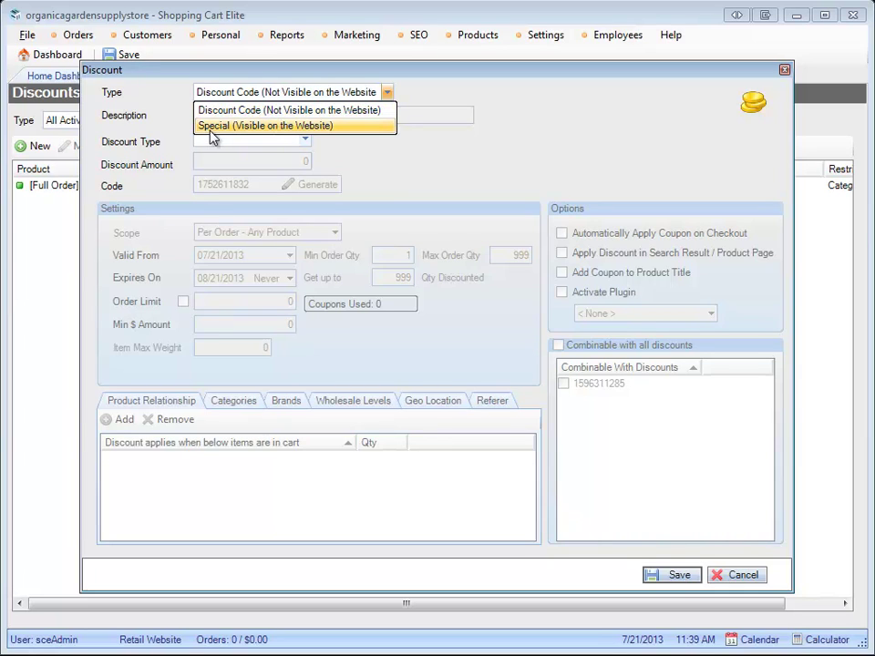
click(275, 127)
click(275, 110)
text(a)
Pick Dollar Off as discount type, reconfirm Special visibility, and add 'any product' to the description
click(304, 141)
click(281, 157)
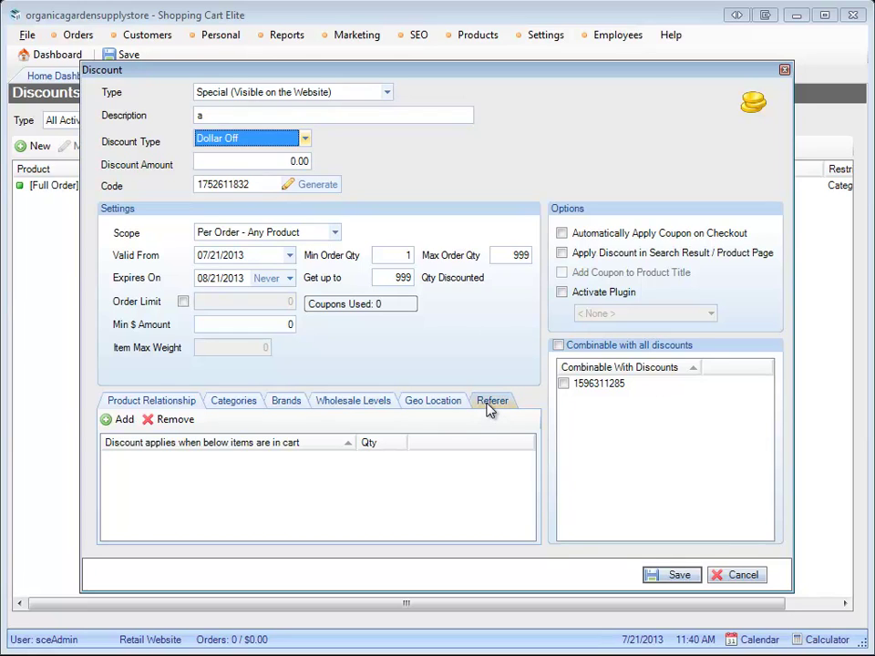
click(288, 92)
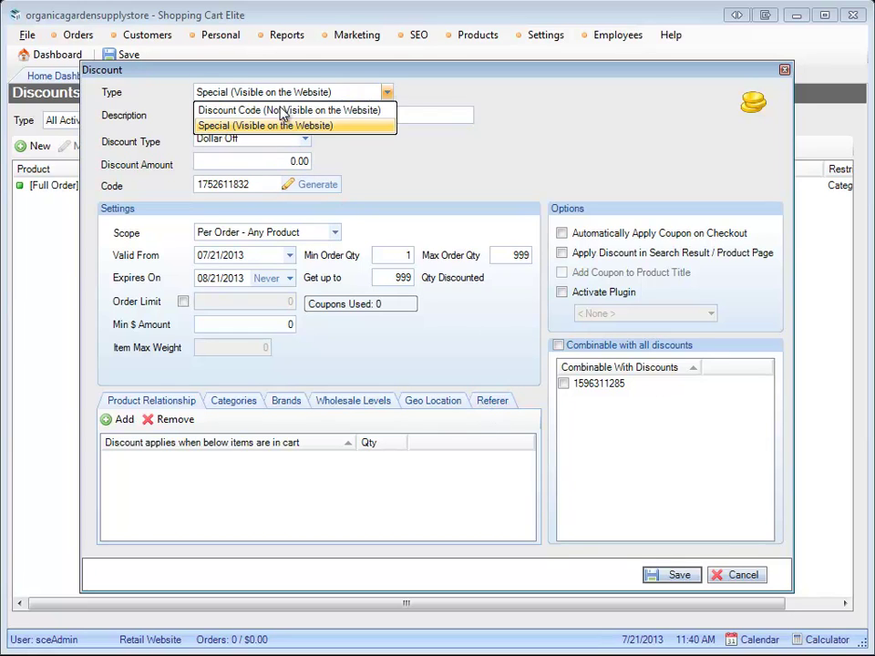
click(248, 124)
click(239, 114)
text(a)
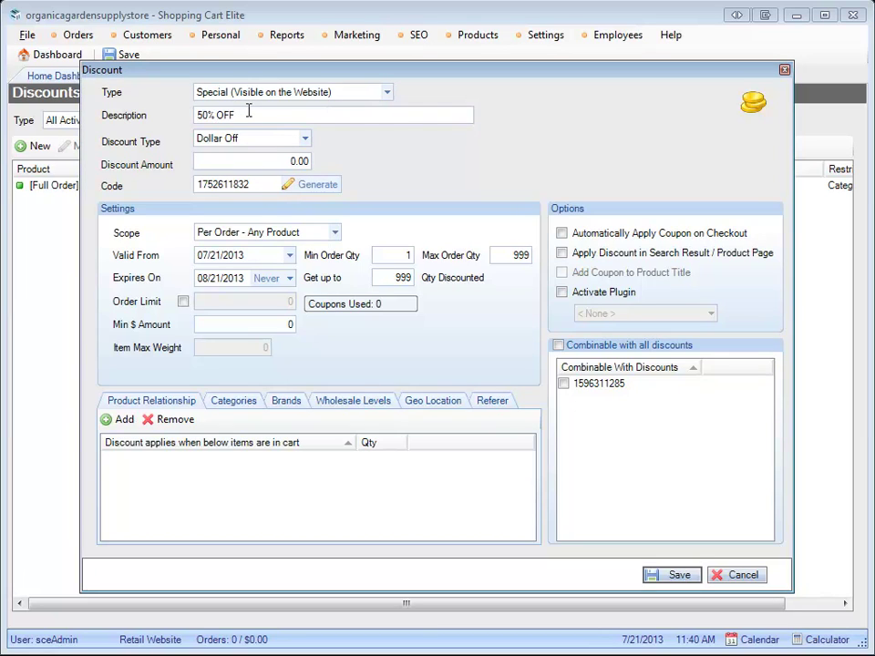
text(ny product)
Set discount type Percent Off, amount 50, and scope Per Order - Any Product
click(252, 139)
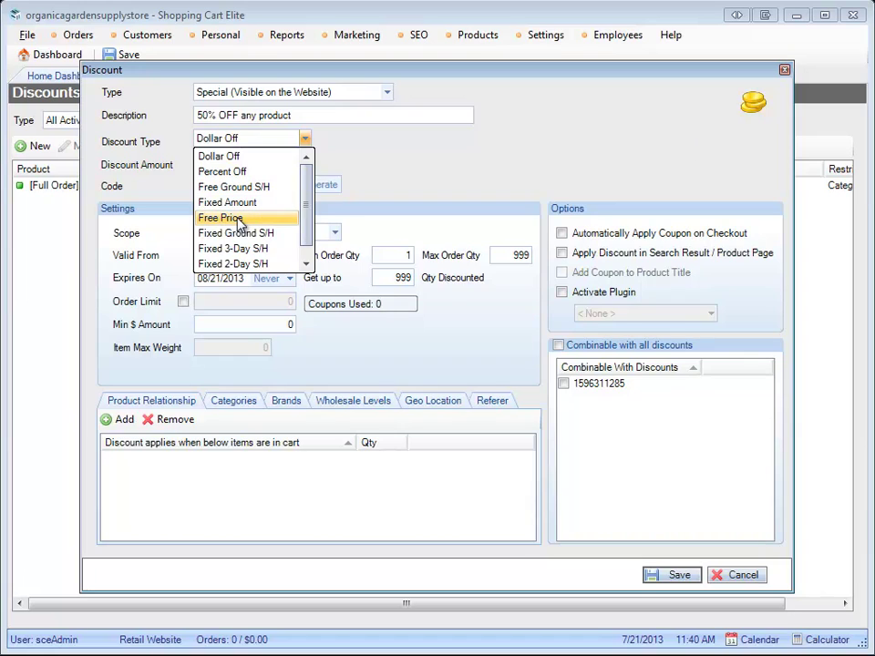
scroll(259, 223, down, 1)
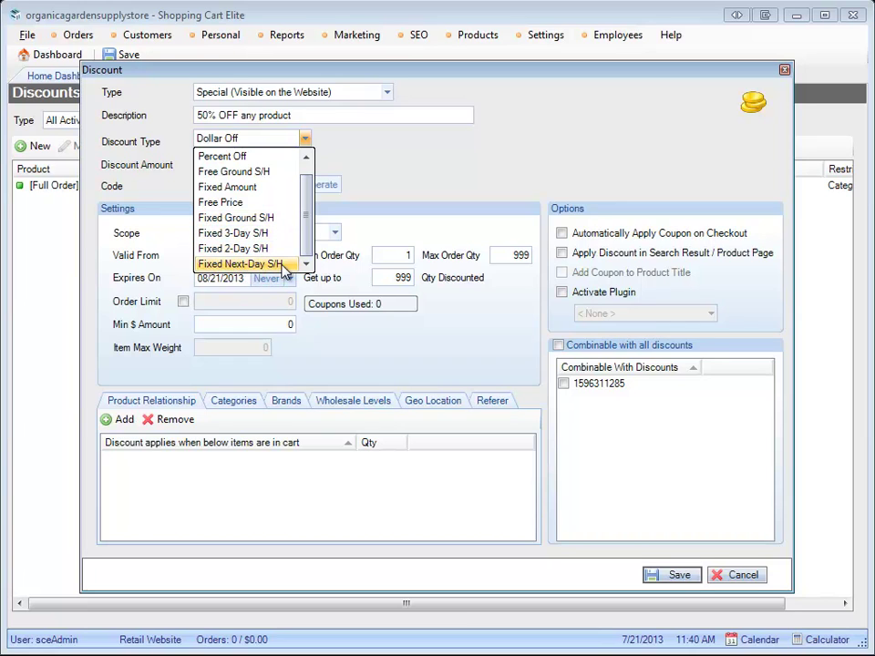
scroll(265, 178, up, 1)
click(256, 173)
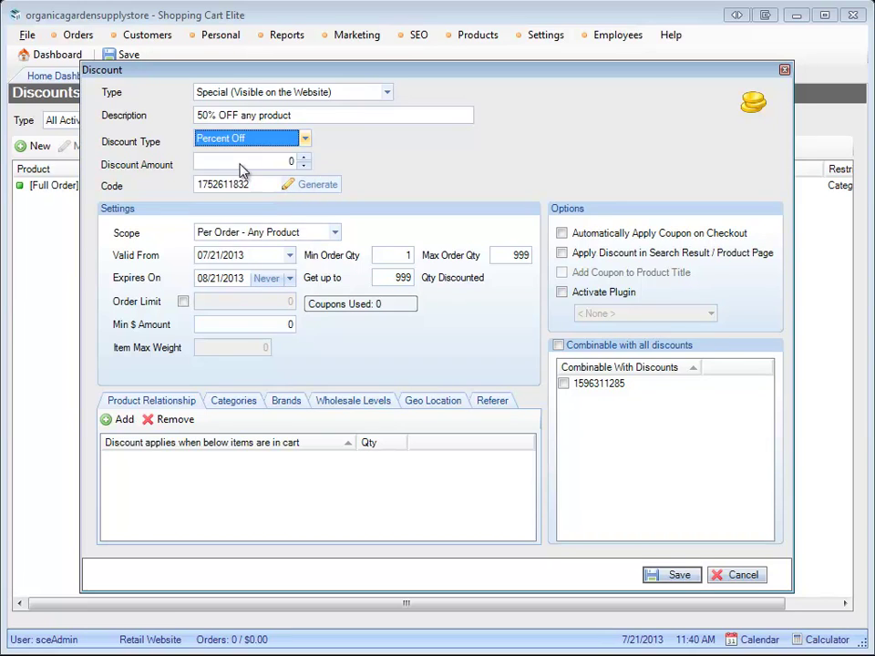
key(Tab)
text(50)
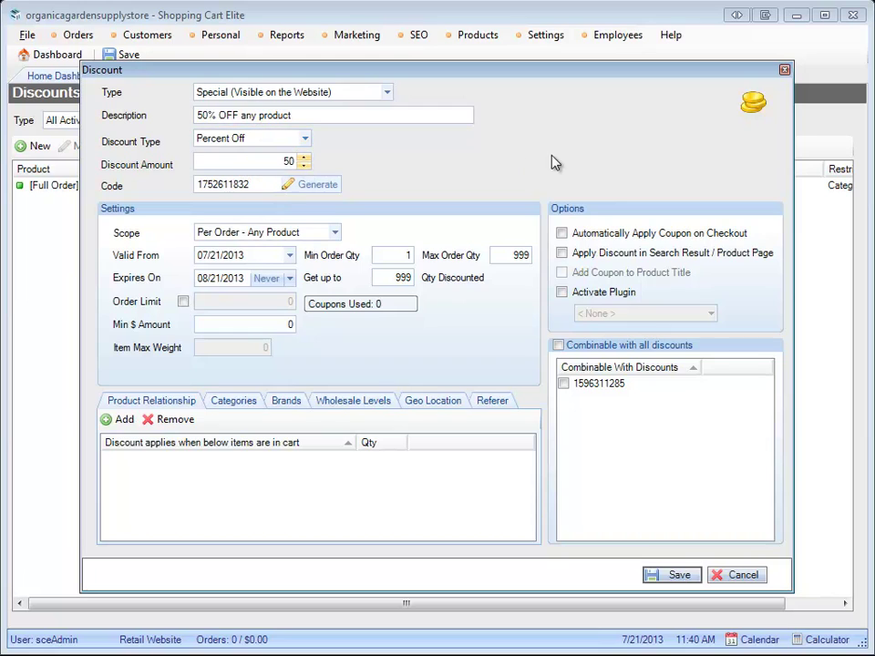
click(261, 235)
click(260, 266)
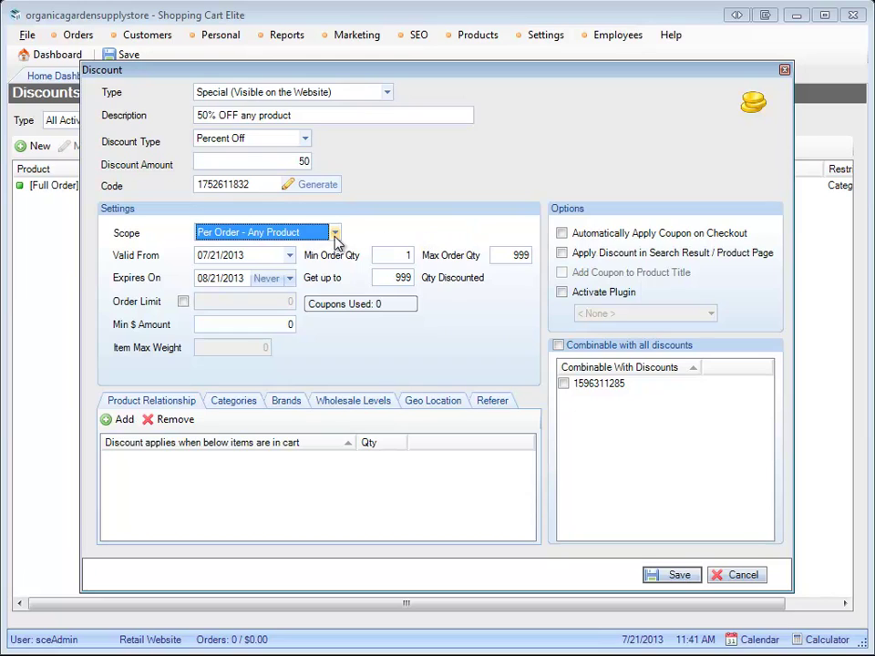
click(335, 235)
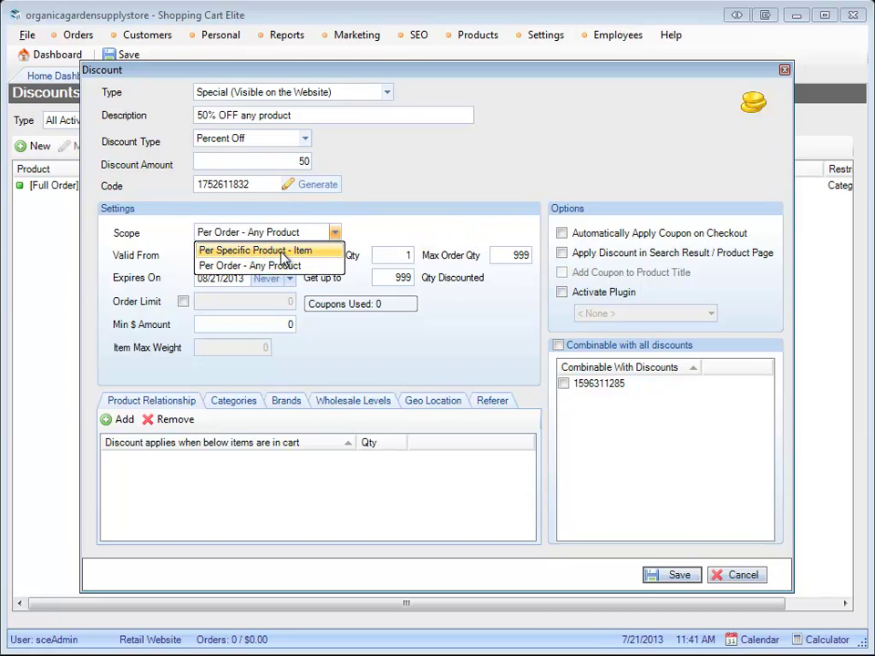
click(269, 253)
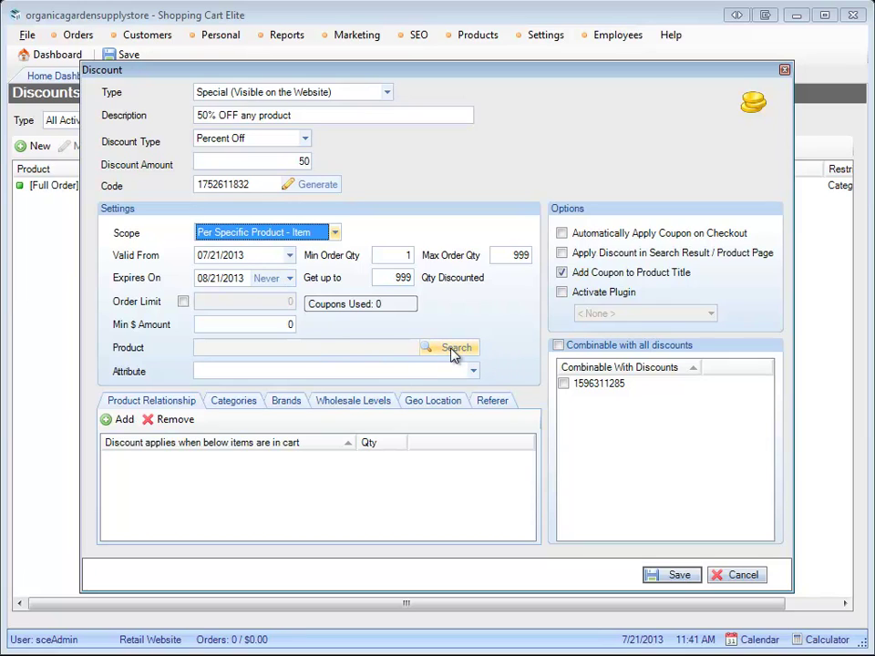
click(470, 369)
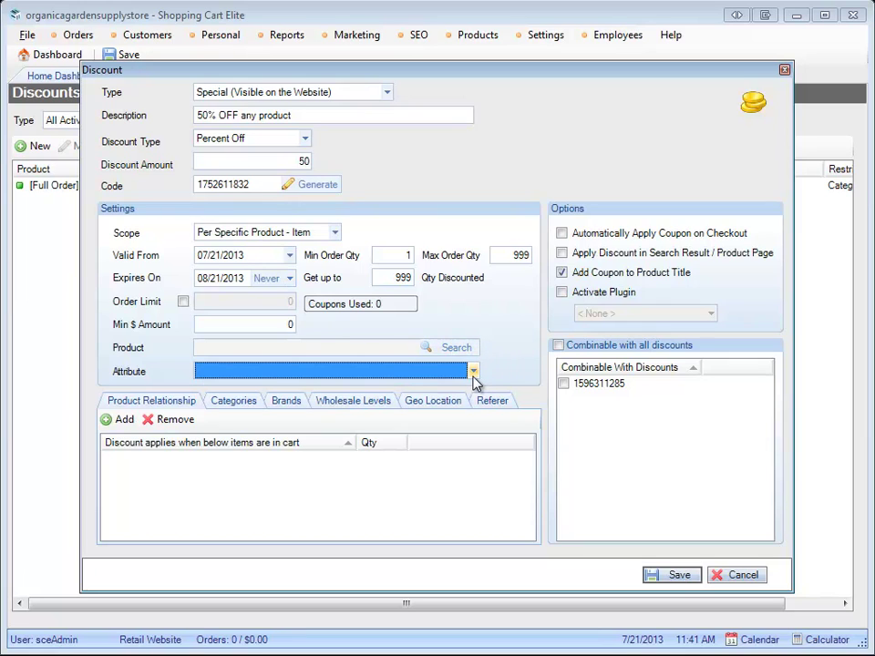
click(301, 233)
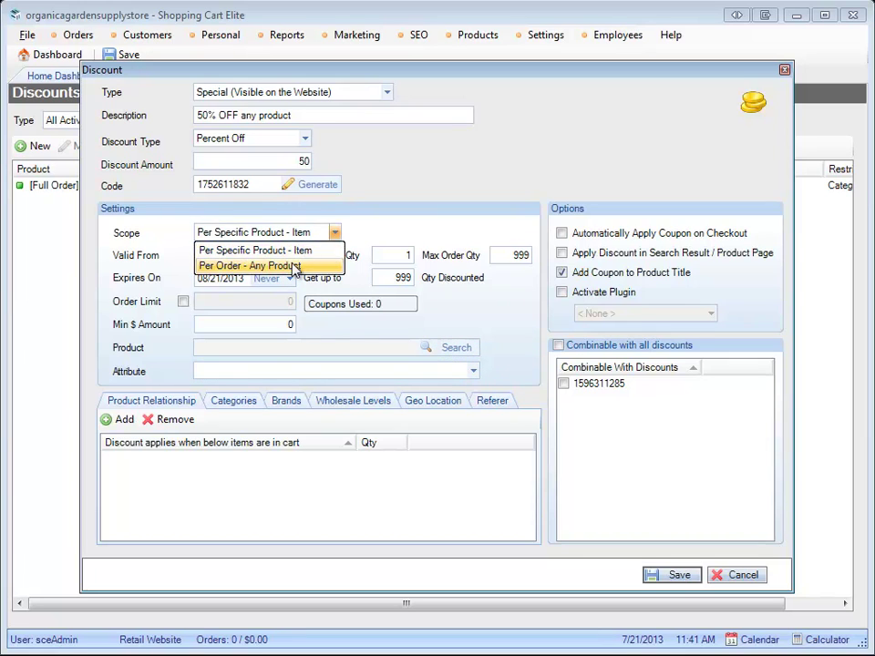
click(292, 267)
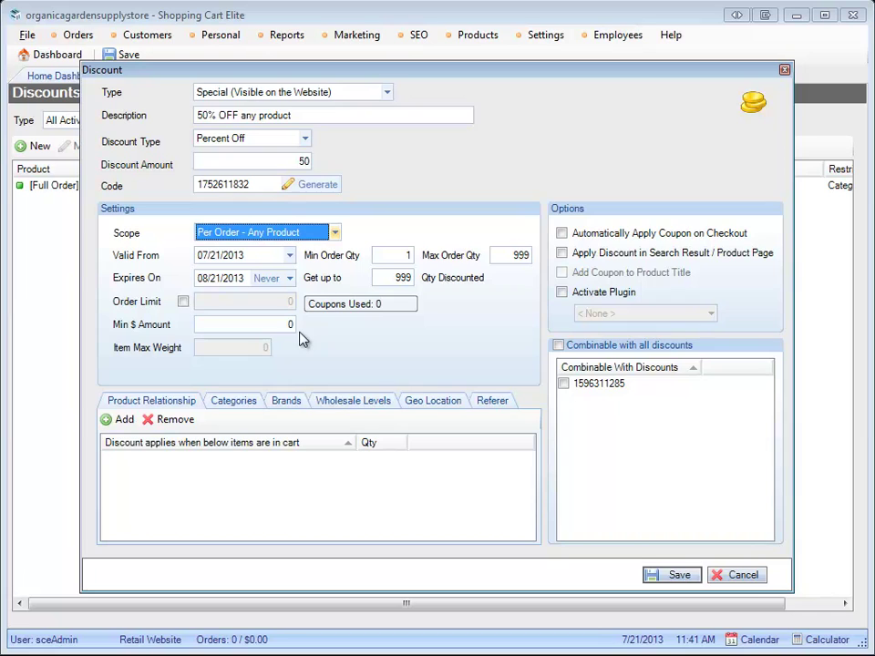
On the Brands tab, uncheck All Brands and tick Active Air, Active Aqua, Active Eye, Advanced Nutrients, AeroGrow
click(285, 402)
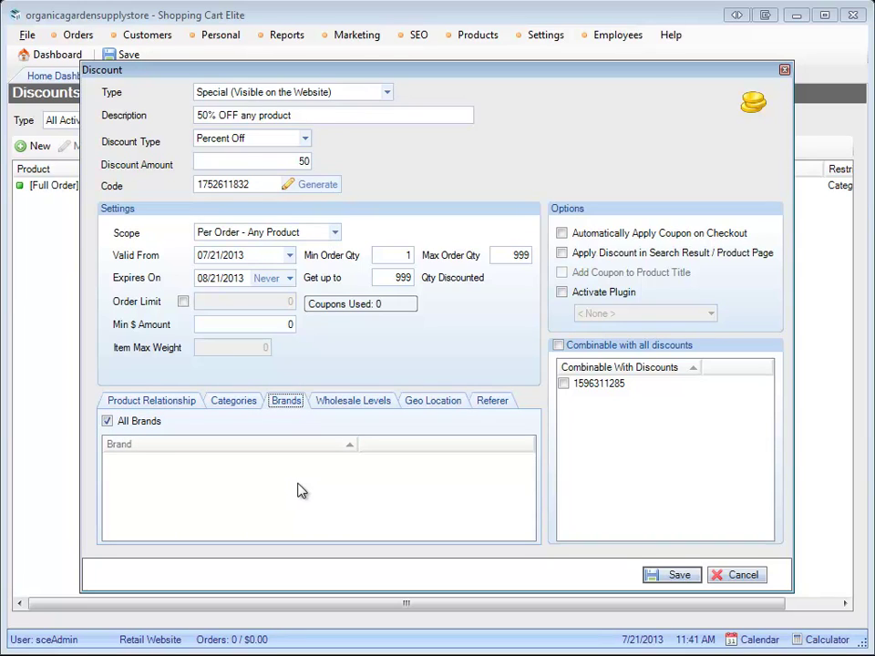
click(107, 421)
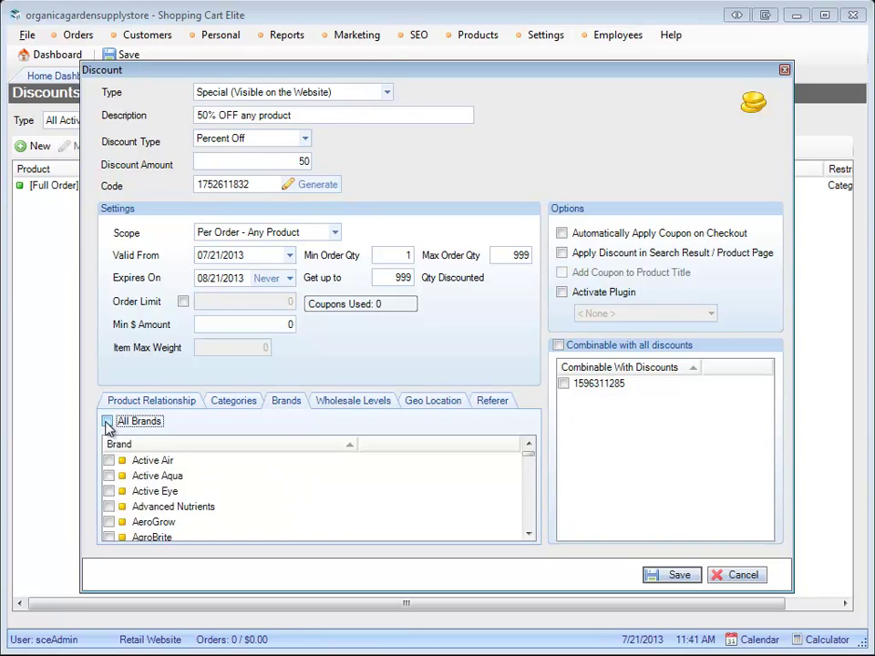
click(110, 463)
click(110, 460)
click(110, 475)
click(109, 491)
click(109, 507)
click(109, 523)
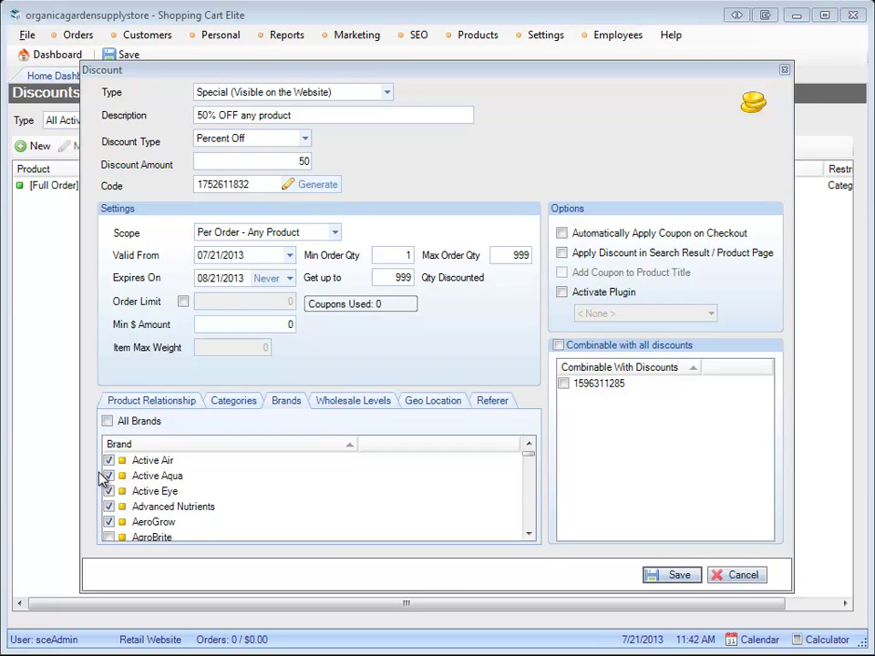
click(108, 522)
click(108, 521)
Untick those five brands again so no brand is selected
mouse_move(525, 456)
mouse_down()
mouse_move(528, 504)
mouse_move(538, 443)
mouse_up()
click(109, 521)
click(108, 506)
click(109, 490)
click(109, 476)
click(108, 461)
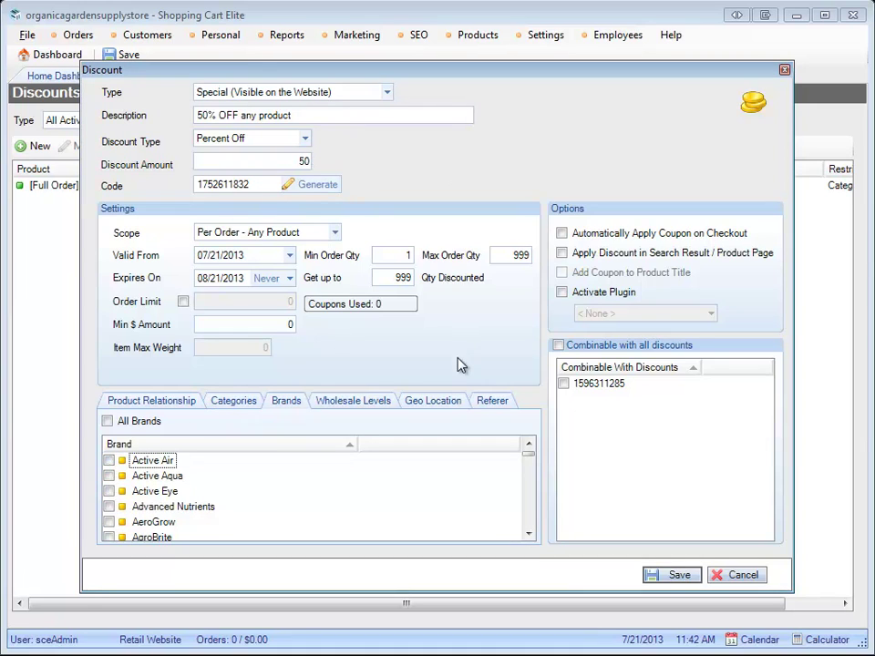
scroll(482, 482, down, 5)
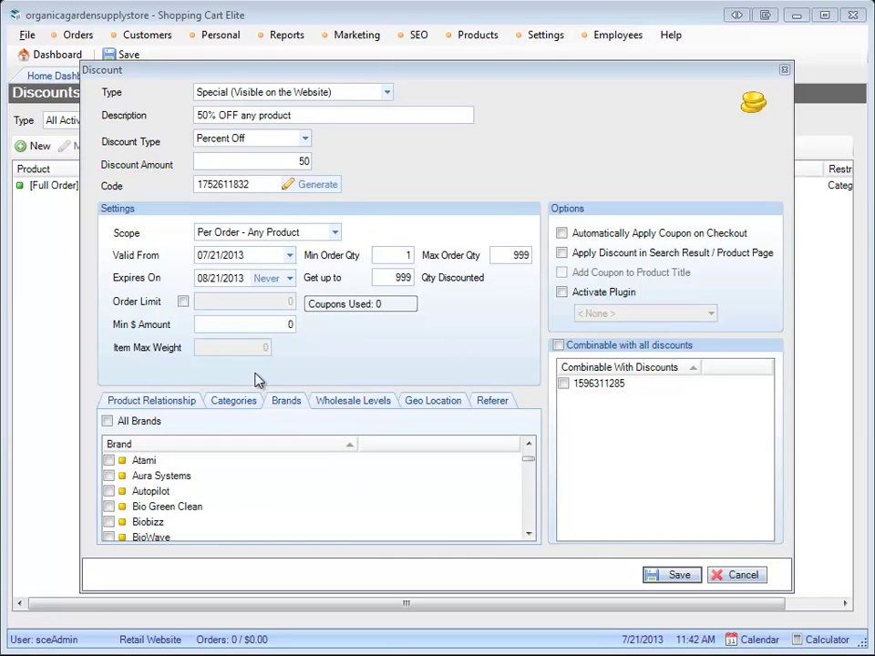
On the Categories tab, uncheck All Categories
click(243, 398)
click(106, 421)
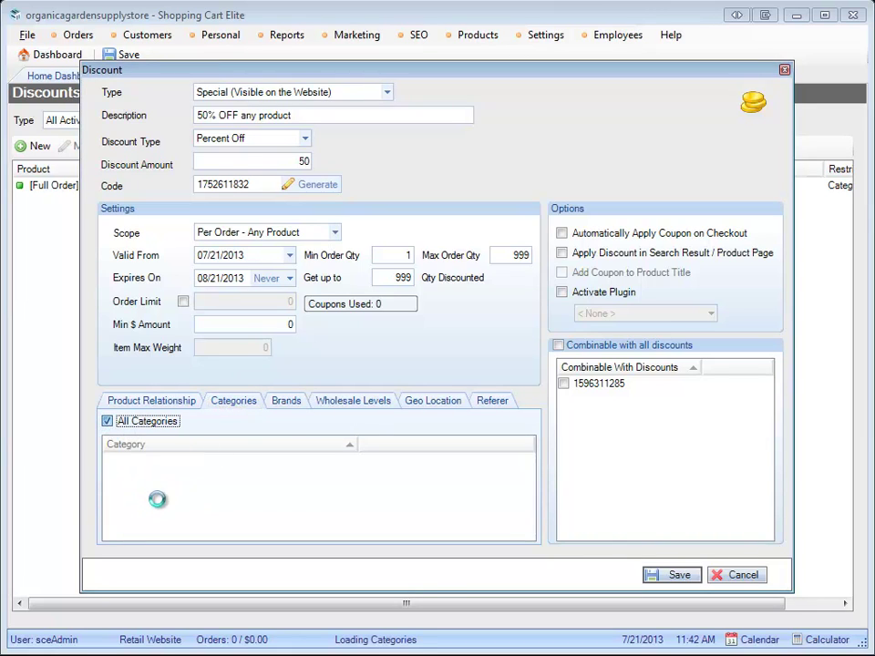
key(Escape)
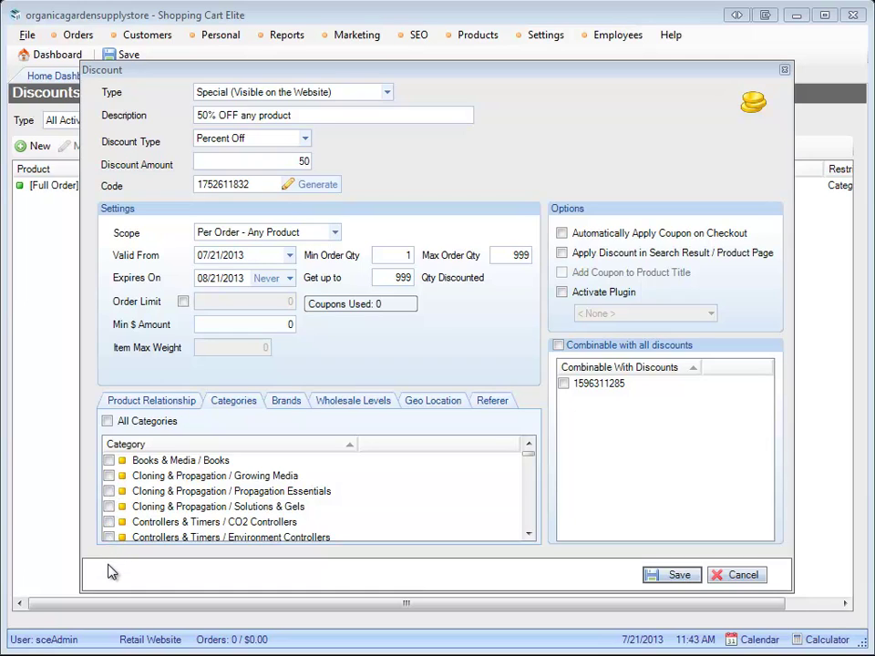
Keep the 07/21/2013 start date, extend expiry to 07/21/2023, and enable the order limit
click(290, 258)
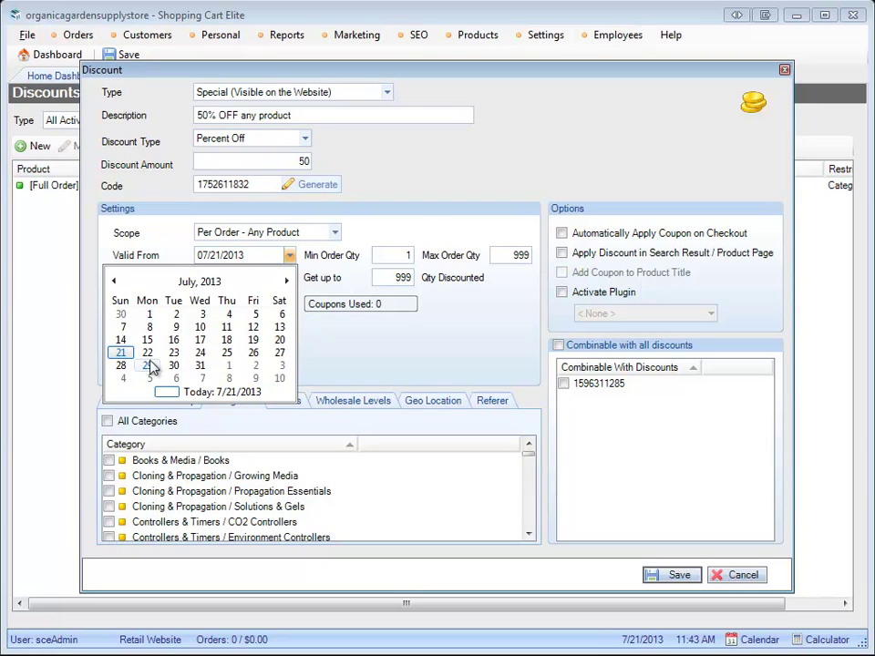
click(120, 353)
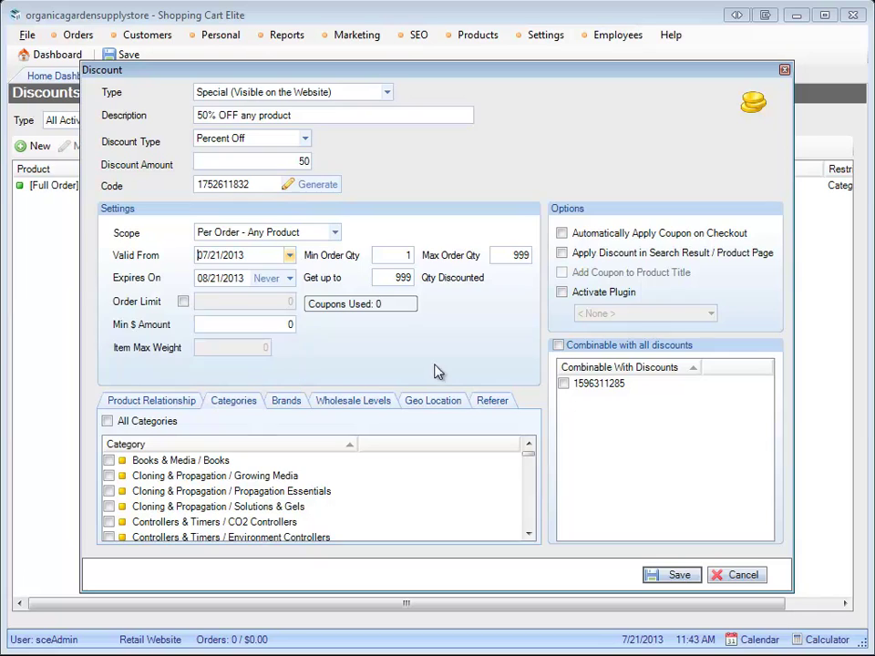
click(270, 279)
click(183, 302)
click(283, 310)
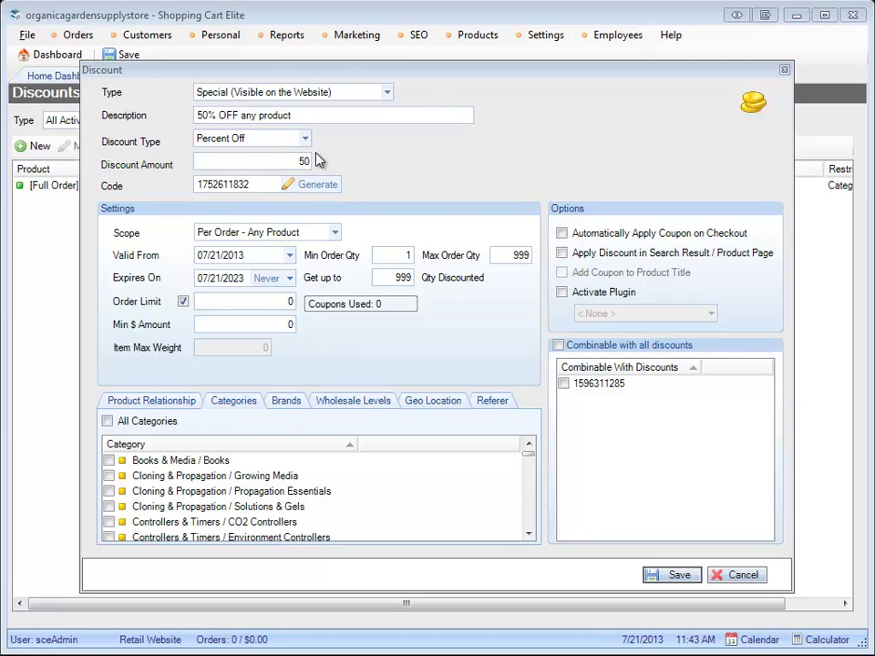
Set the Min $ Amount field to 100
click(278, 326)
text(100)
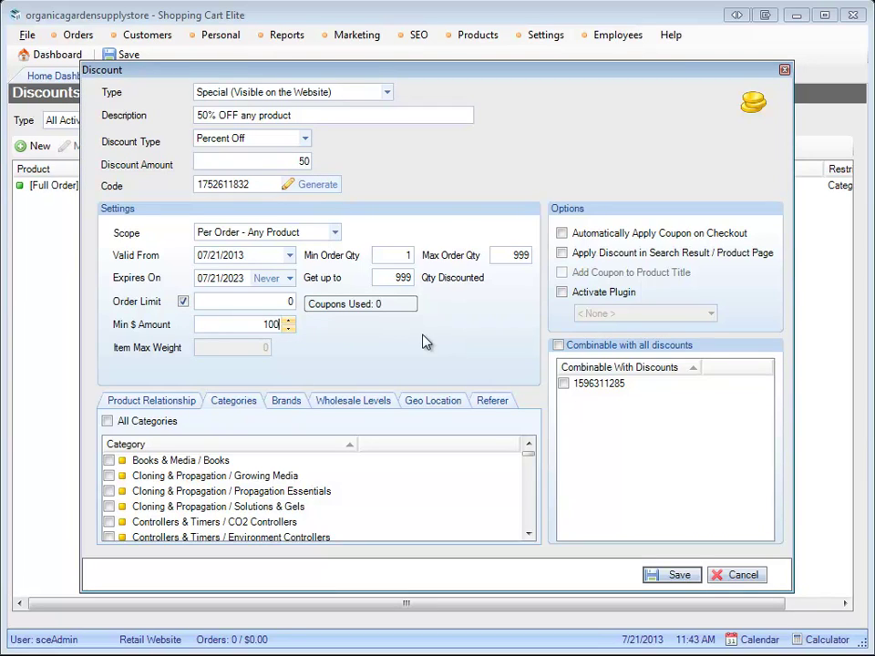
click(152, 375)
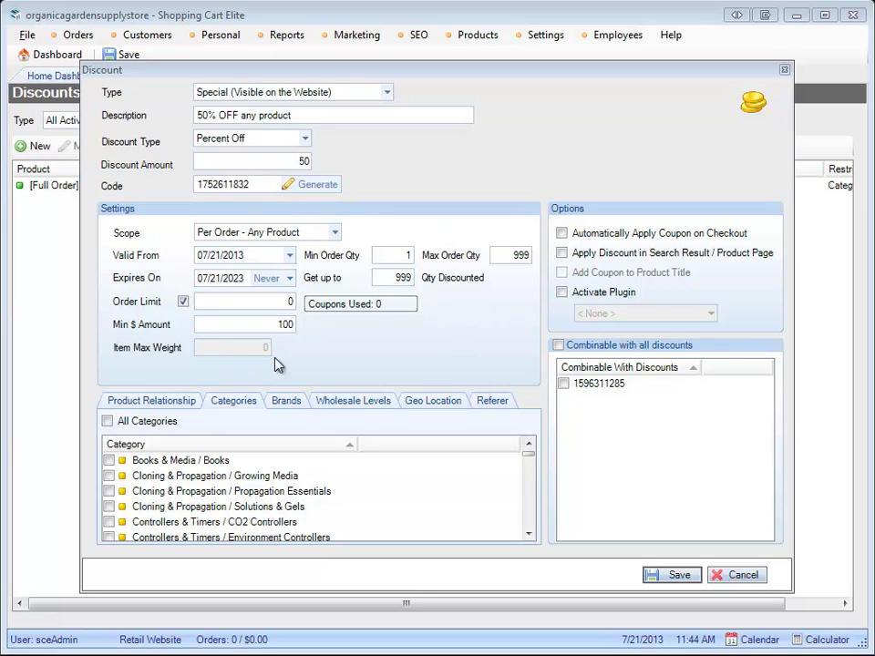
Change the discount type to Free Ground S/H and set Item Max Weight to 20
click(293, 138)
click(273, 218)
click(278, 139)
click(251, 171)
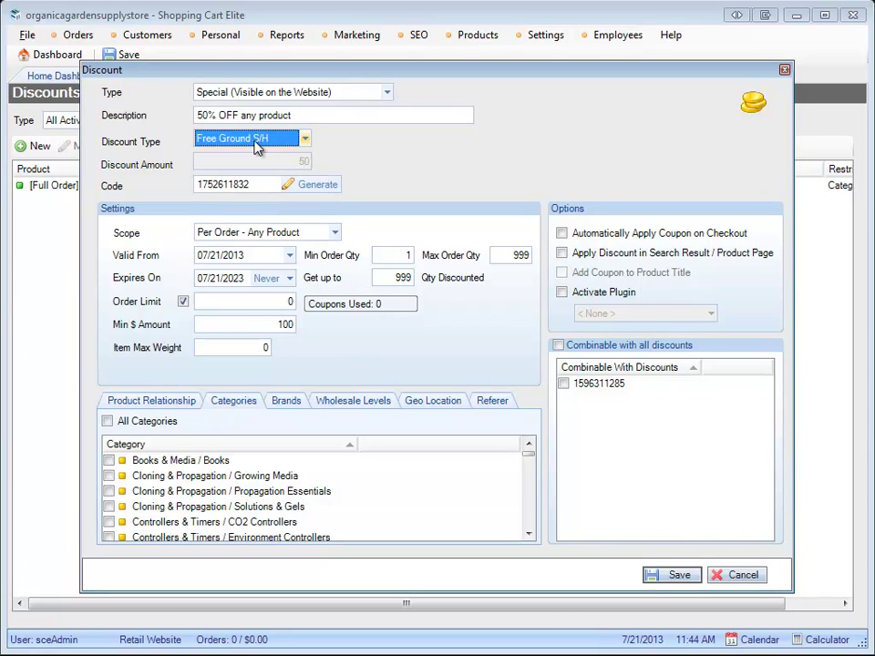
click(248, 349)
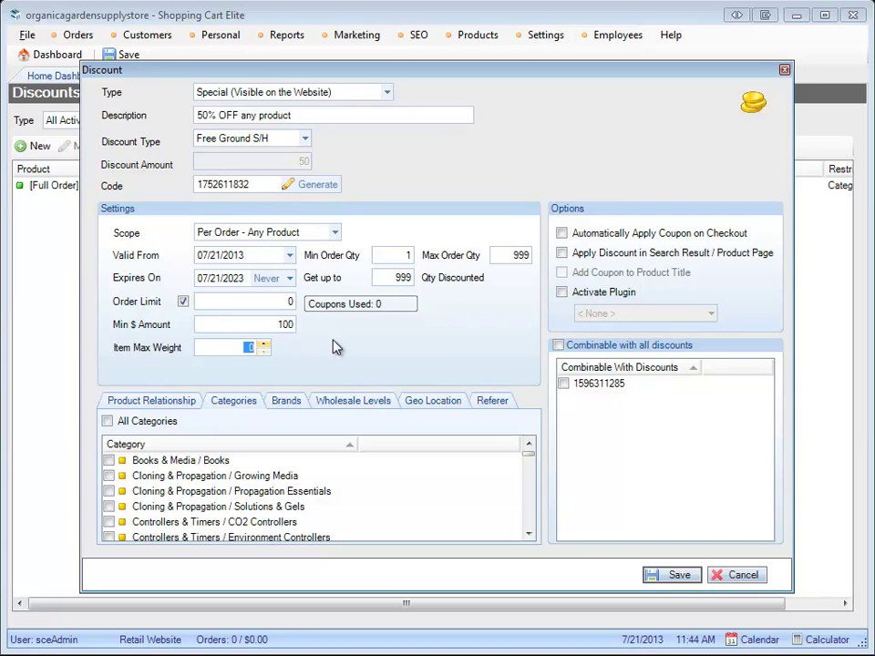
text(20)
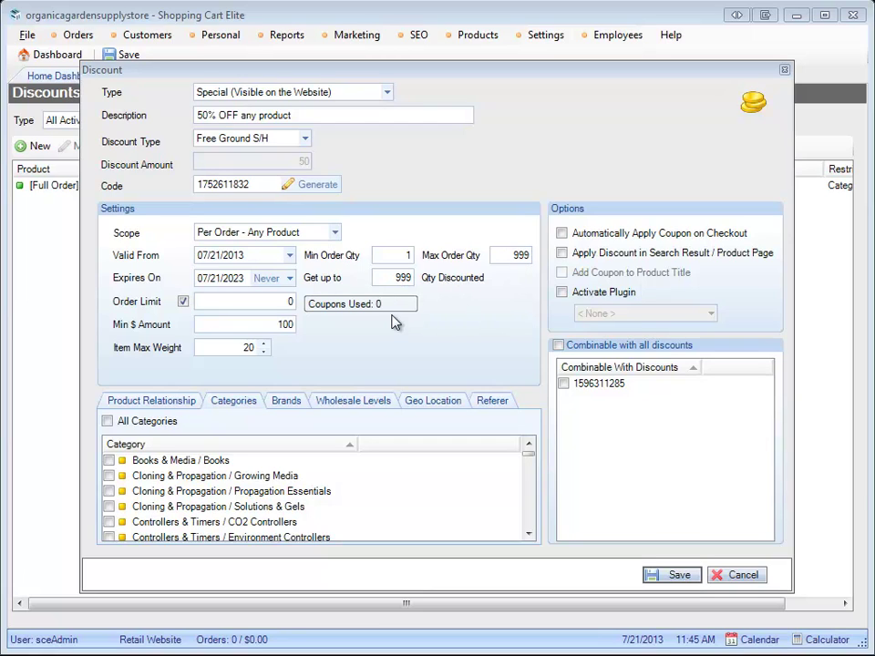
Switch the discount type back to Percent Off and try 2 for minimum quantity and quantity discounted
click(241, 137)
click(239, 155)
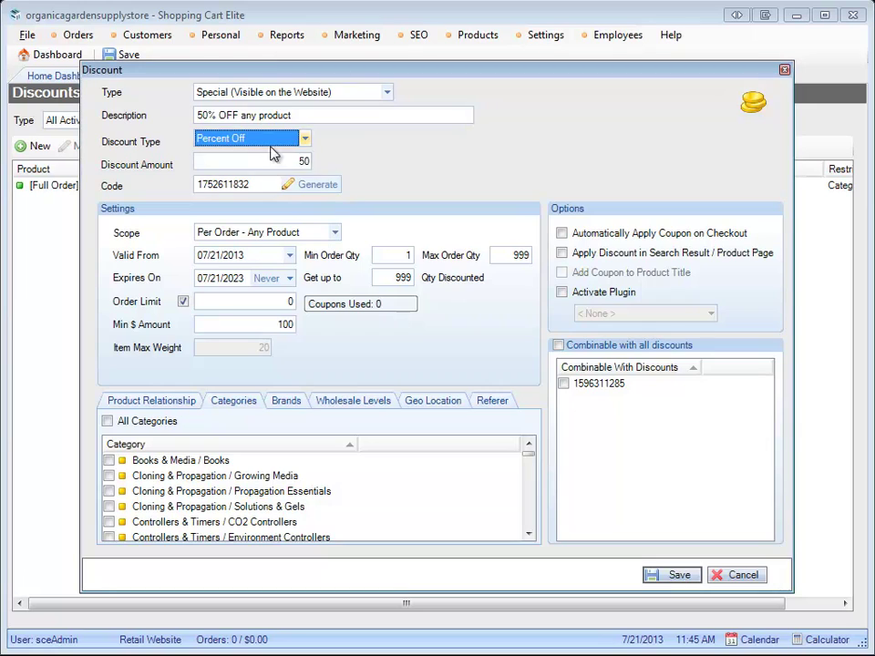
click(386, 255)
double_click(386, 256)
text(2)
double_click(394, 278)
text(2)
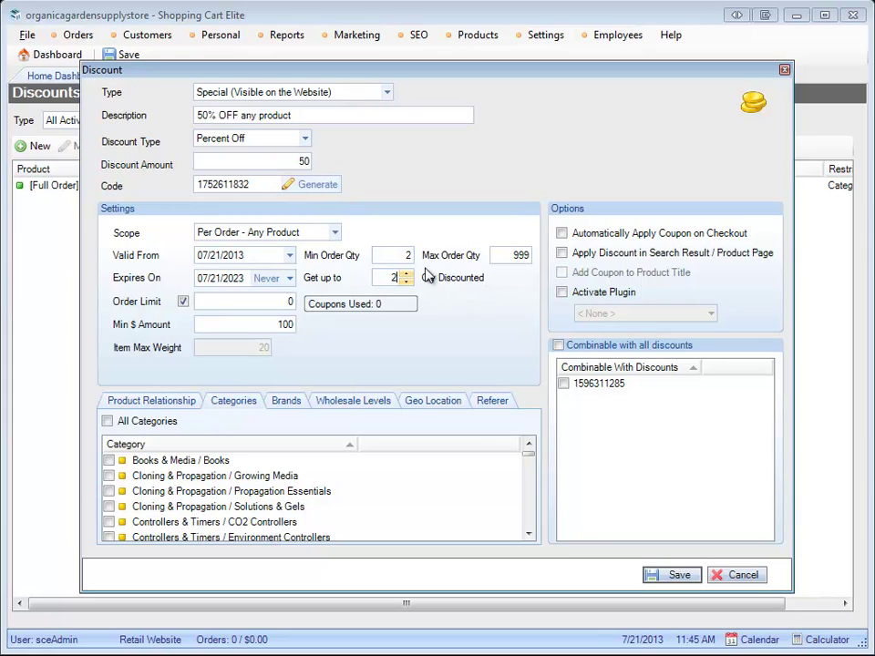
click(396, 255)
double_click(387, 278)
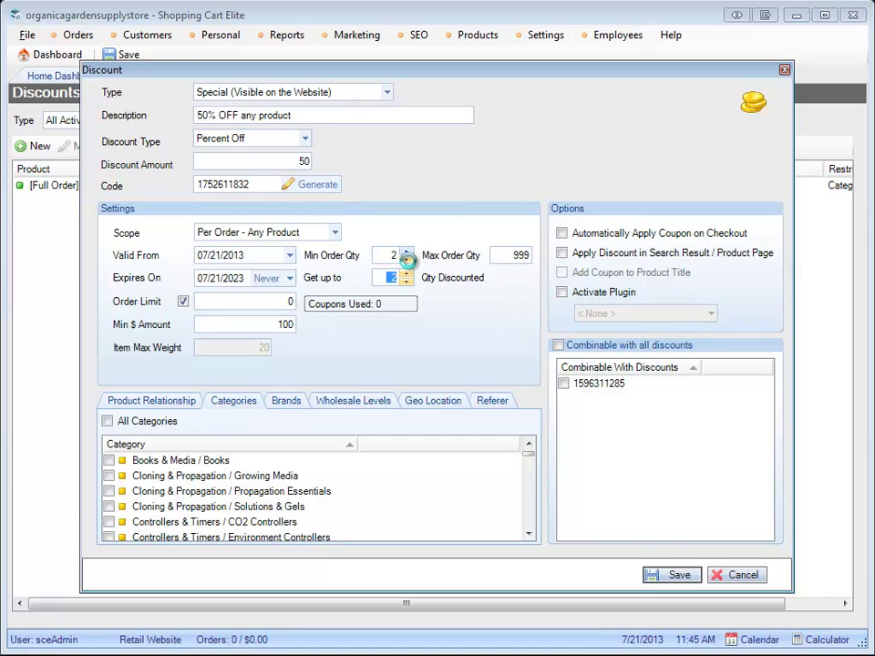
Set Min Order Qty, Max Order Qty and Get up to all to 3
click(393, 256)
key(BackSpace)
text(3)
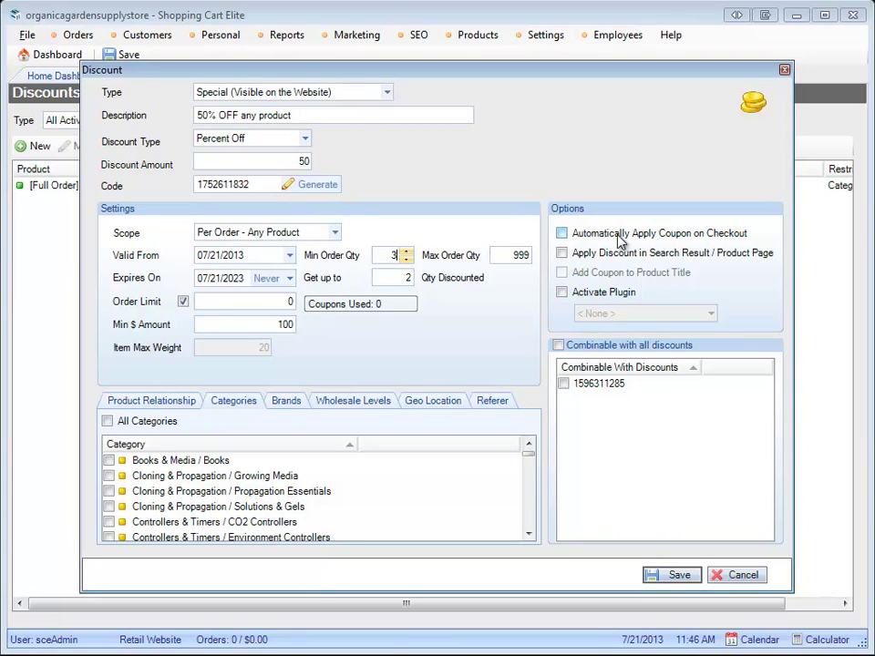
key(Tab)
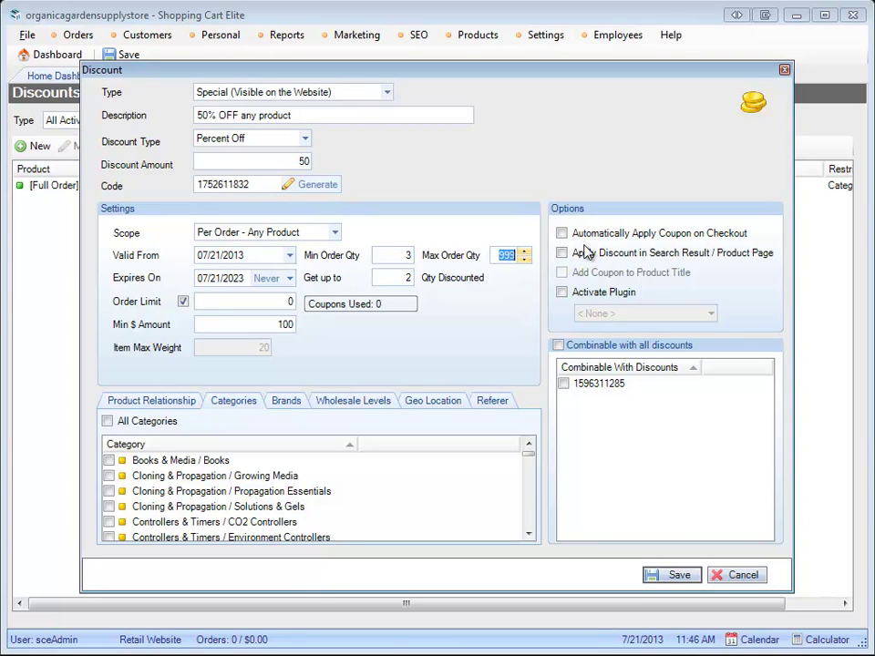
text(3)
click(400, 275)
key(BackSpace)
text(3)
key(Tab)
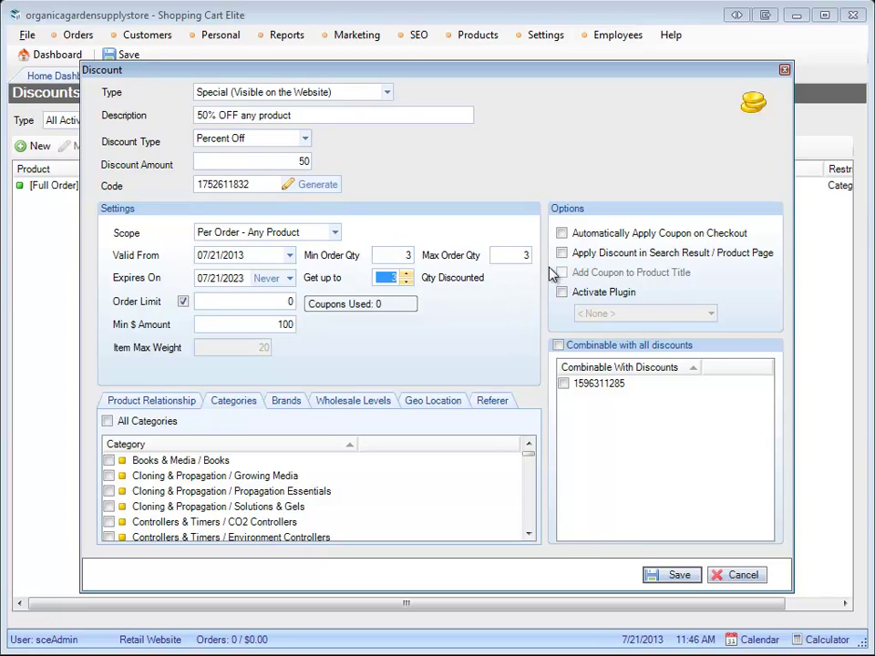
Enter 1 for Get up to and switch the discount type to Free Price
text(1)
click(272, 142)
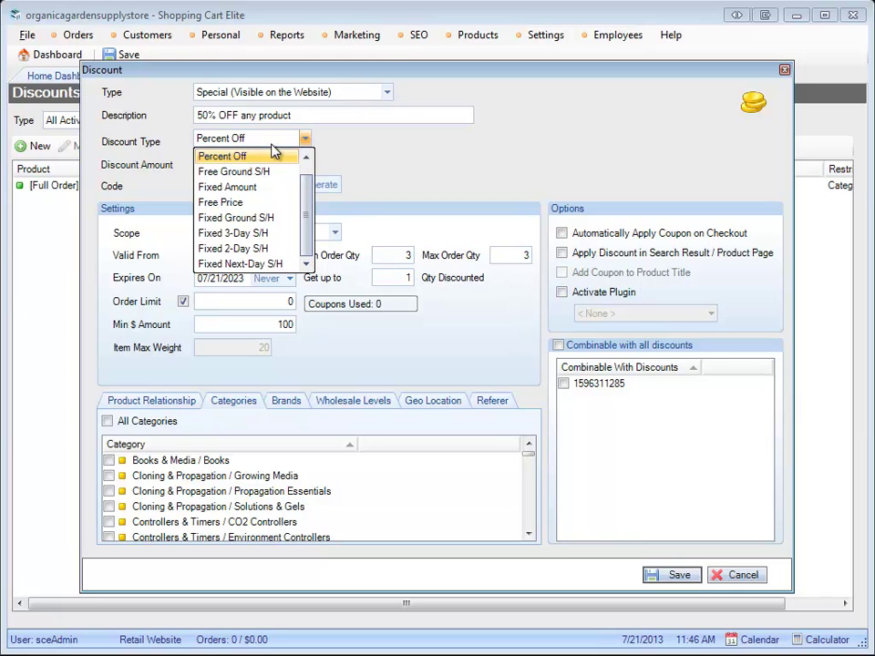
click(261, 204)
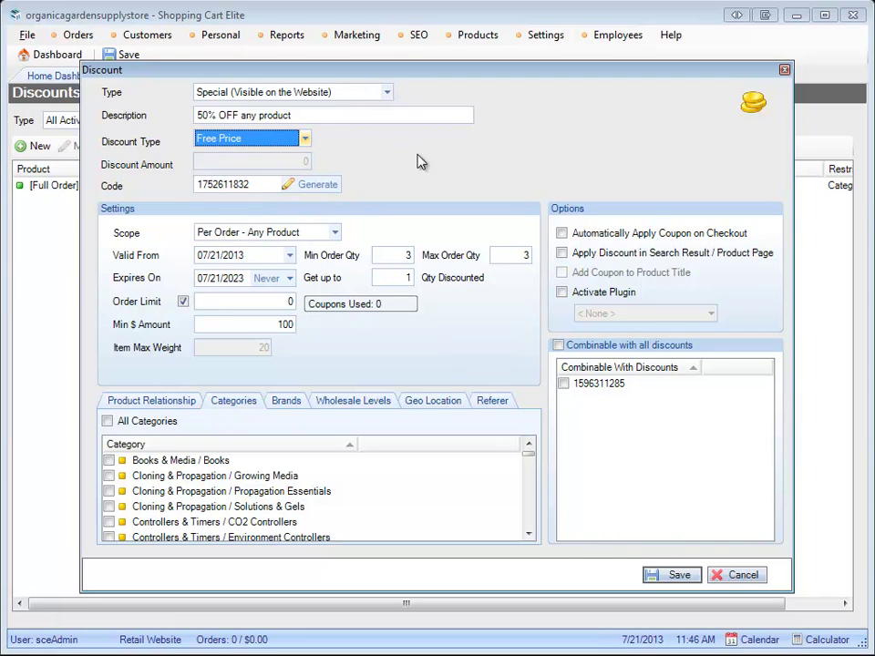
Set Max Order Qty to 999 and Get up to 1, returning the type to Percent Off
click(512, 256)
text(999)
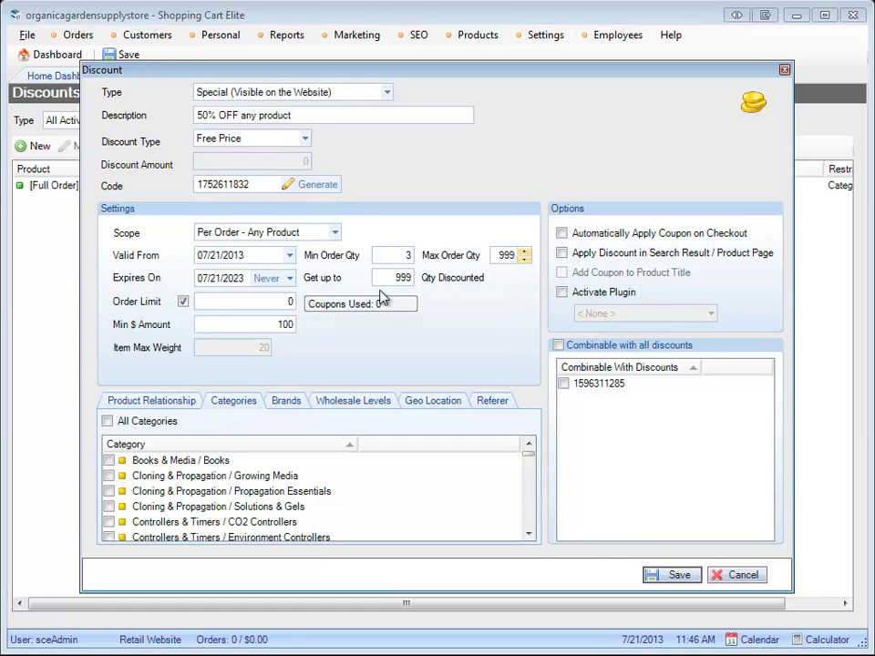
key(Tab)
text(1)
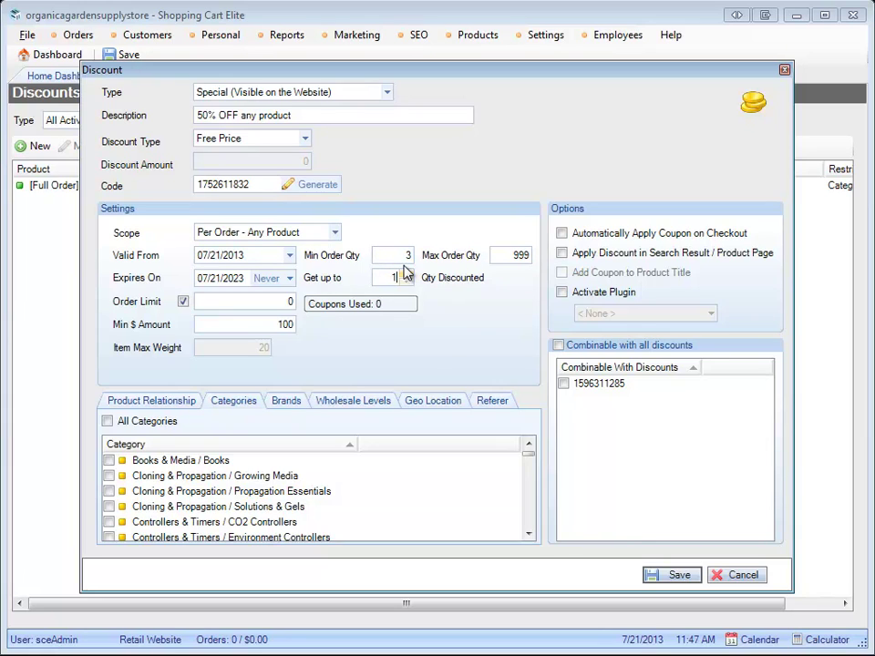
click(229, 139)
click(265, 156)
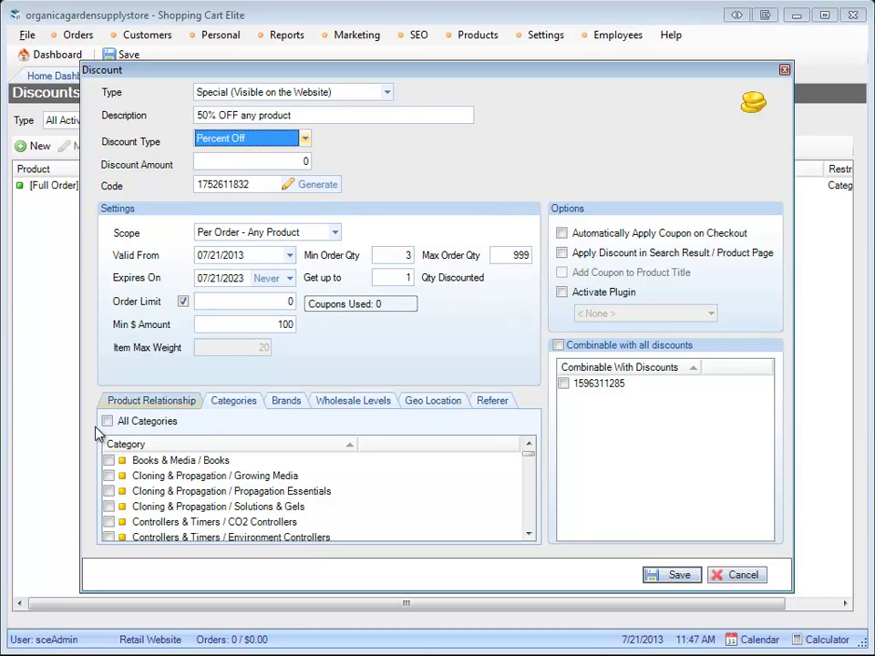
Look over the Required Cart Items restrictions for the discount
click(173, 401)
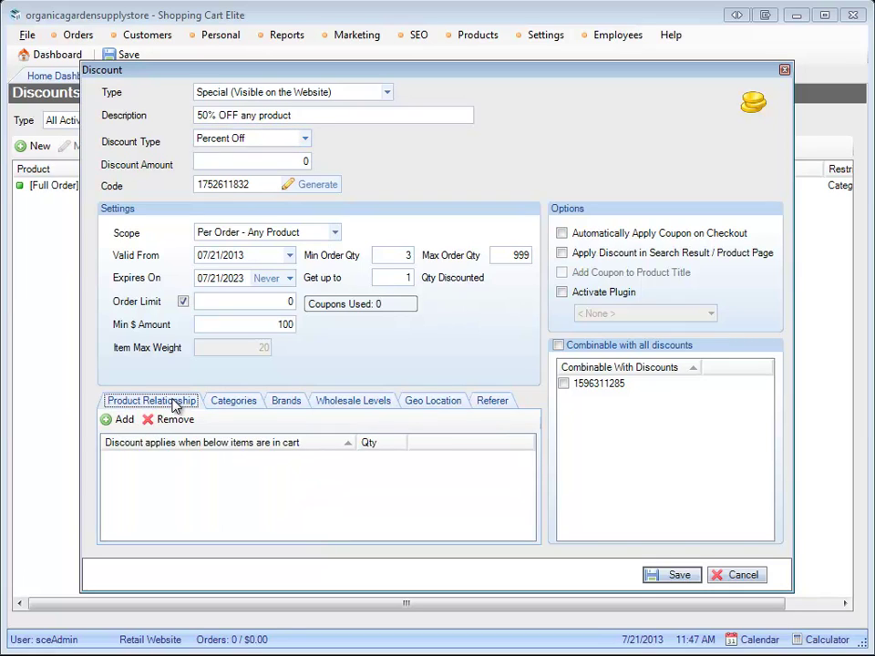
click(120, 444)
click(142, 483)
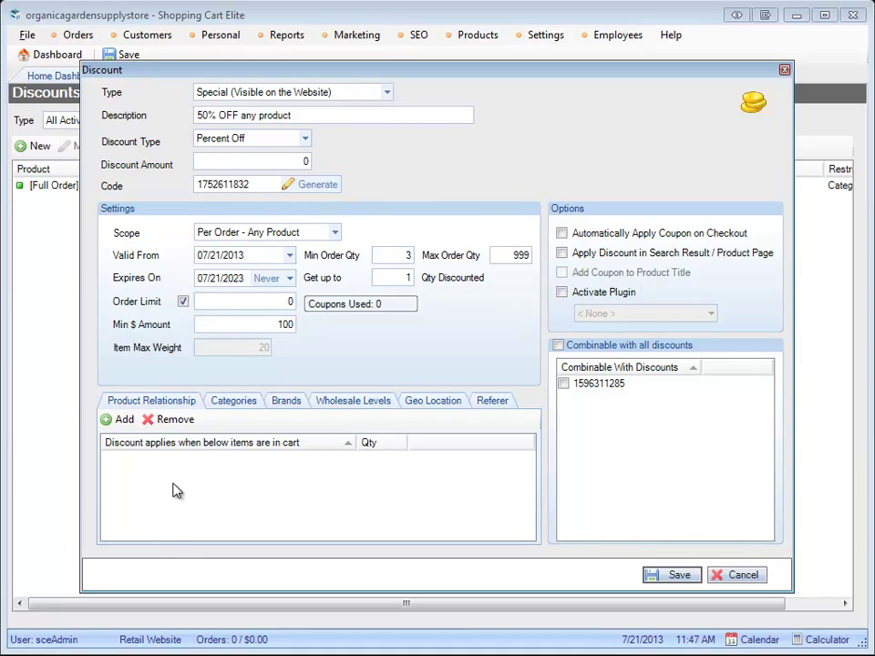
Make the type Free Price, keep scope Per Order - Any Product, and show Wholesale Levels
click(305, 138)
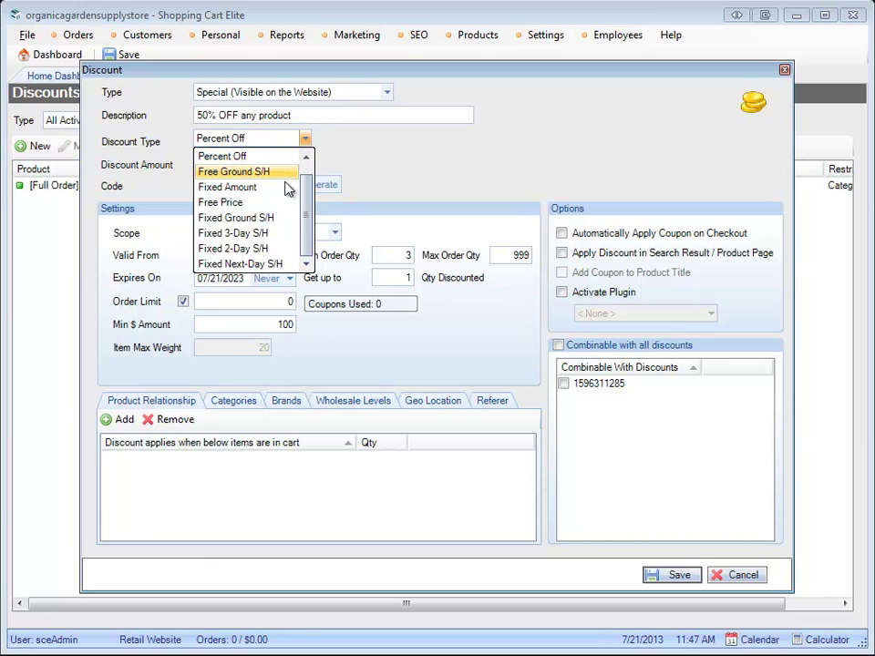
click(281, 201)
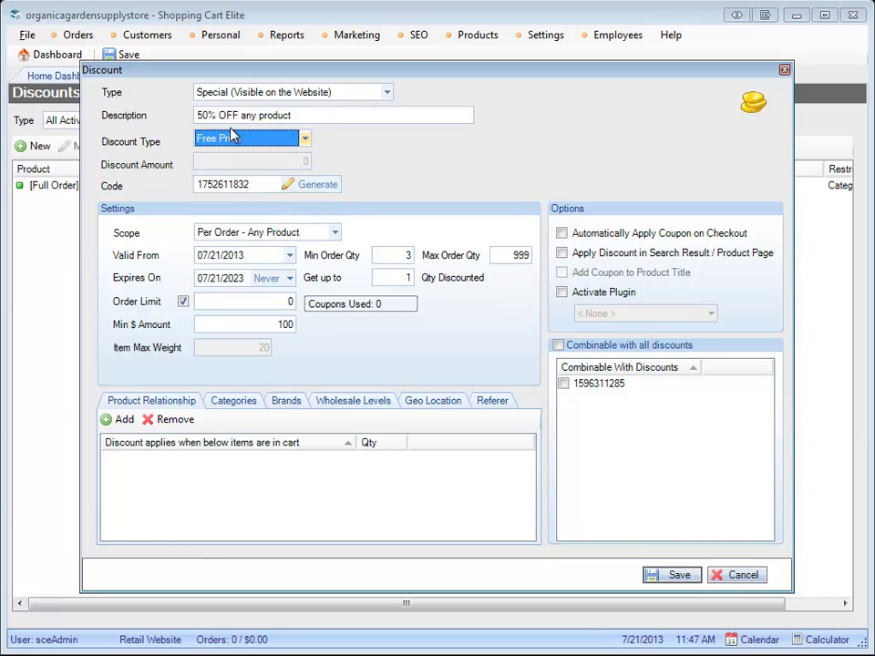
click(290, 234)
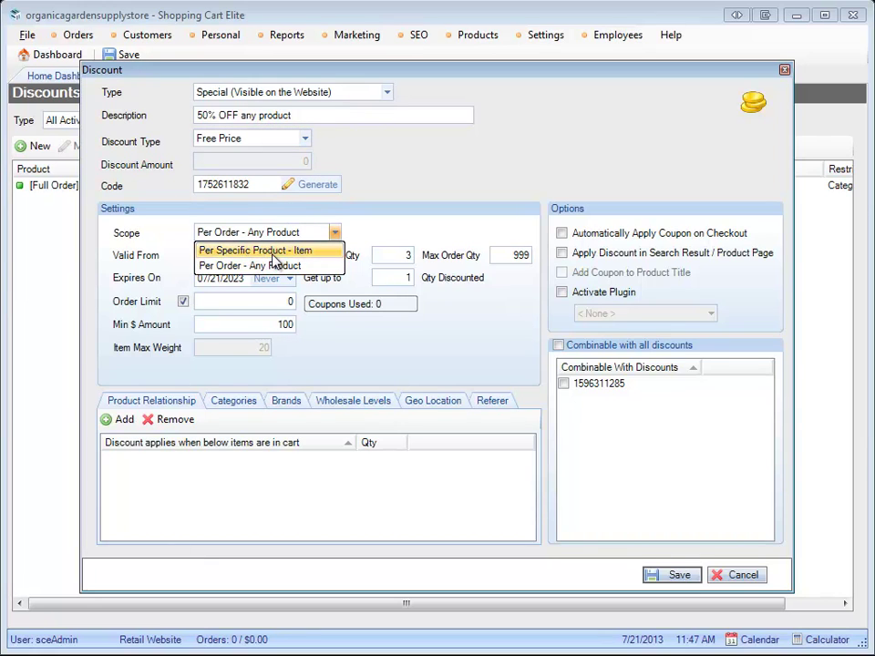
click(388, 335)
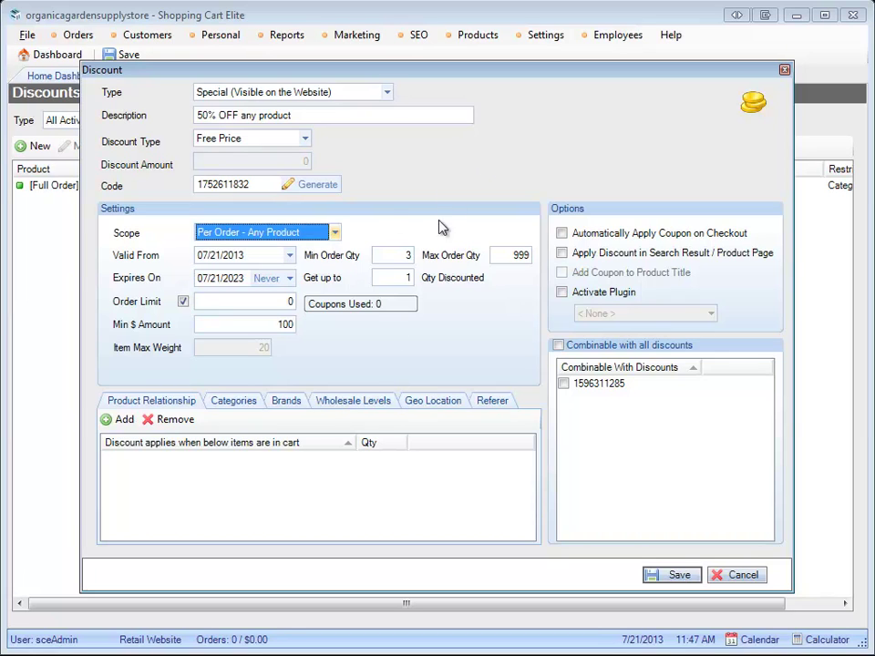
click(333, 408)
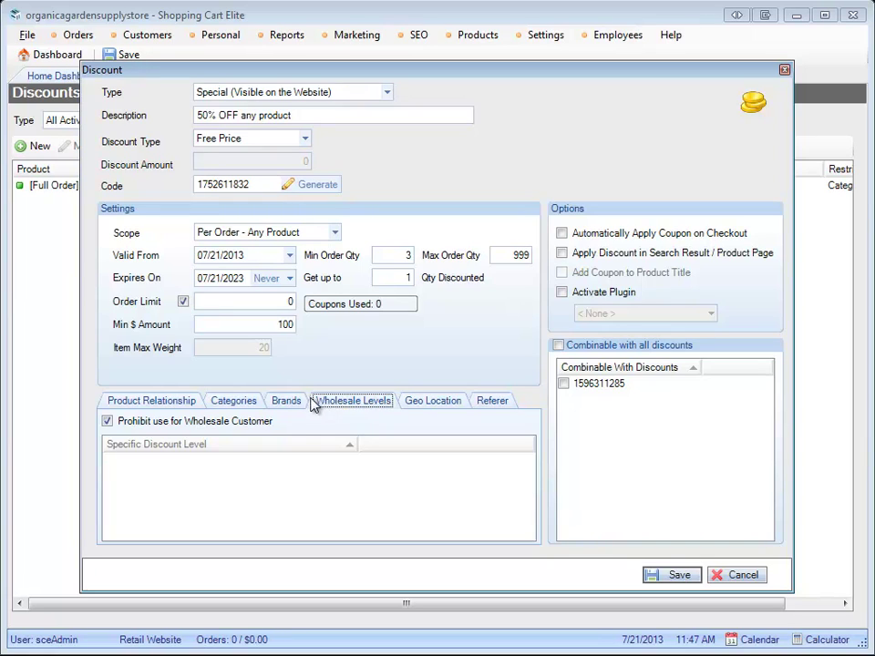
Briefly allow wholesale customers to reveal the levels, then prohibit them again
click(108, 421)
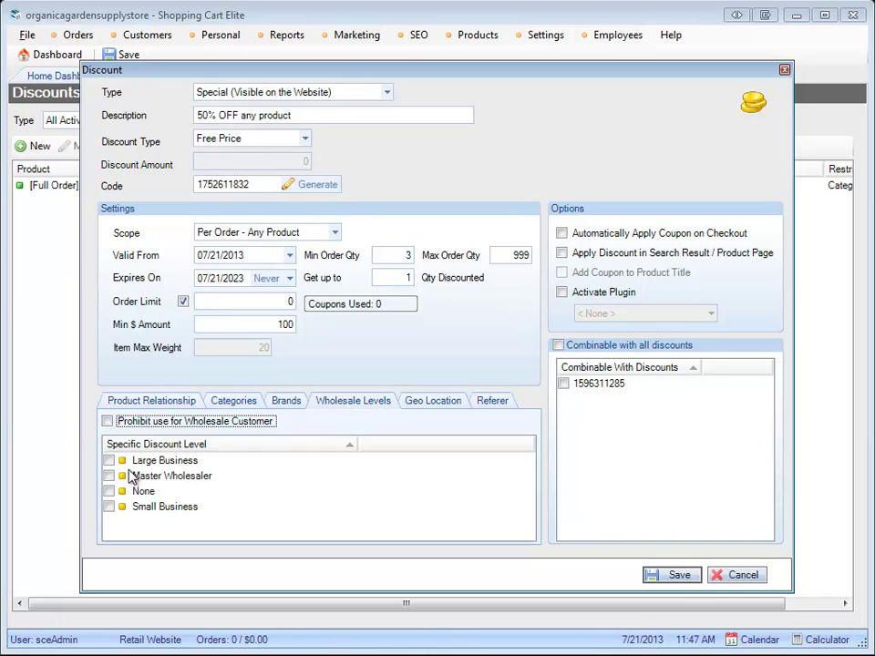
click(107, 422)
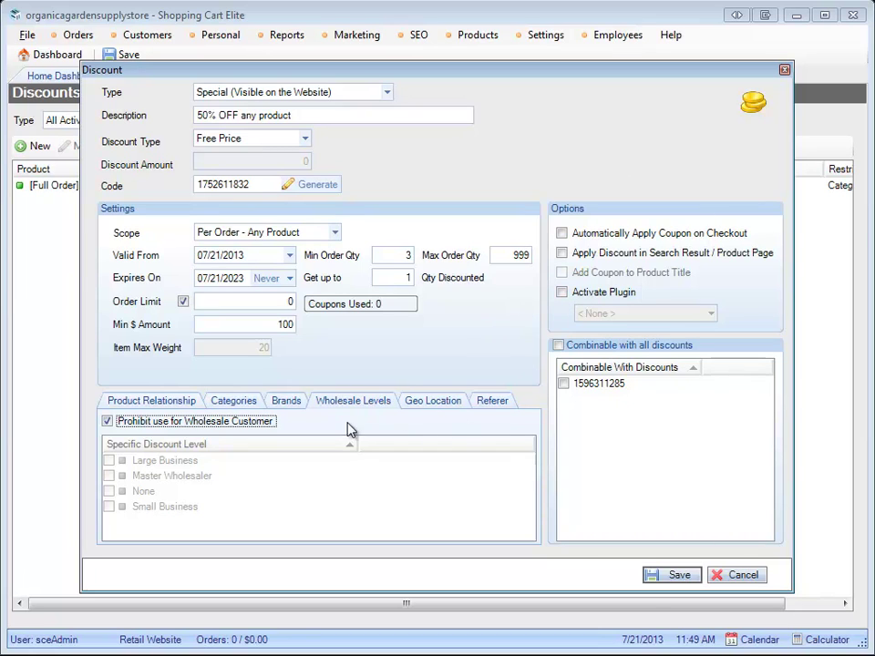
Add ebay.com to the discount's referring-domain list on the Referer tab
click(492, 404)
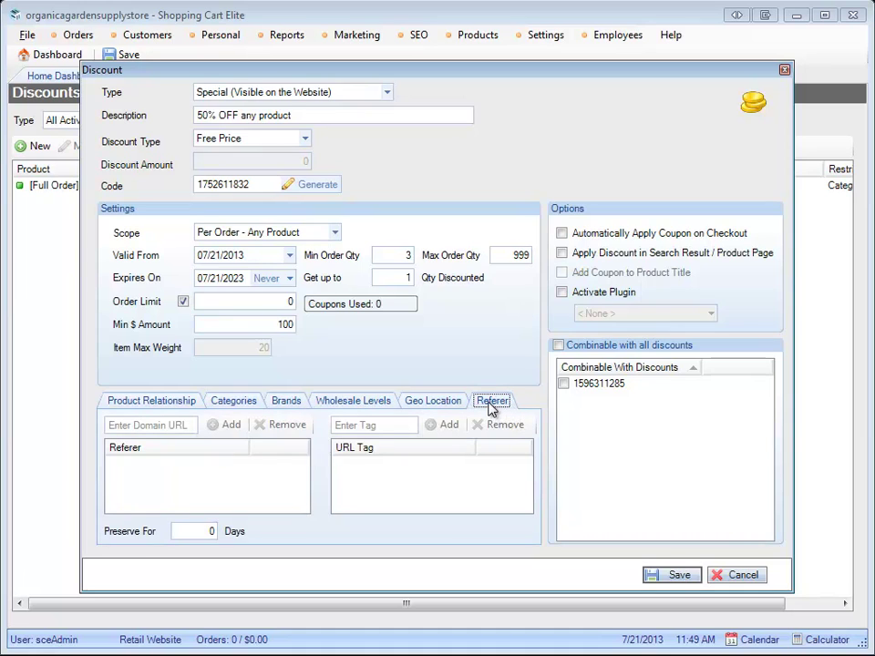
click(133, 424)
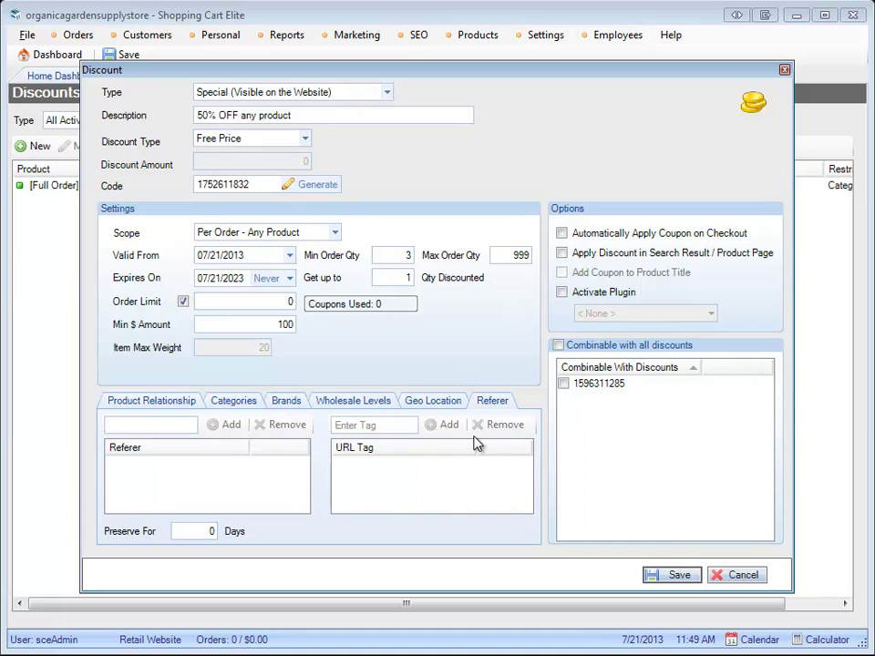
click(152, 425)
text(ebay.com)
click(212, 426)
Tick Activate Plugin and set the ebay.com referral's Preserve For period to 2 days
click(562, 292)
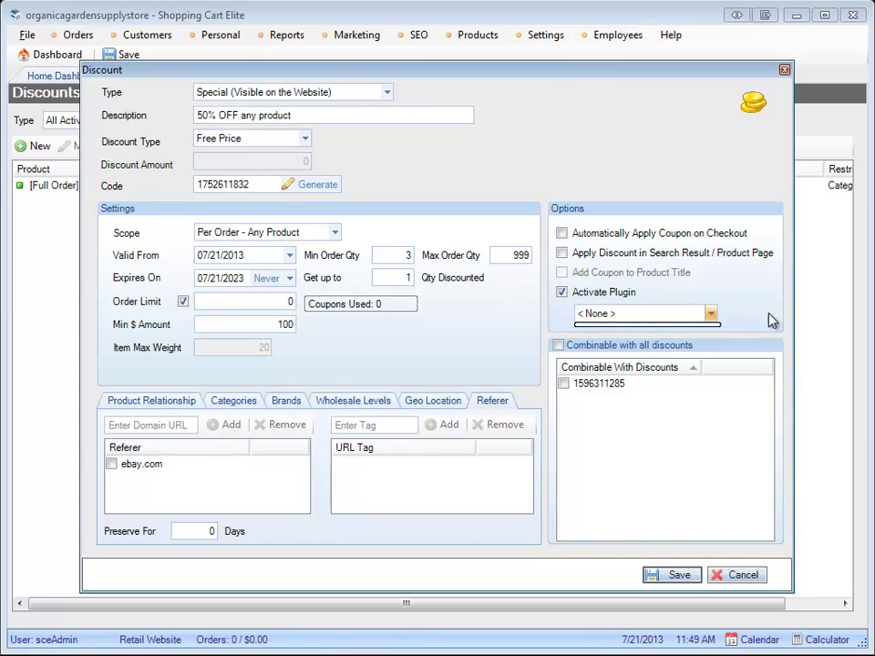
key(Tab)
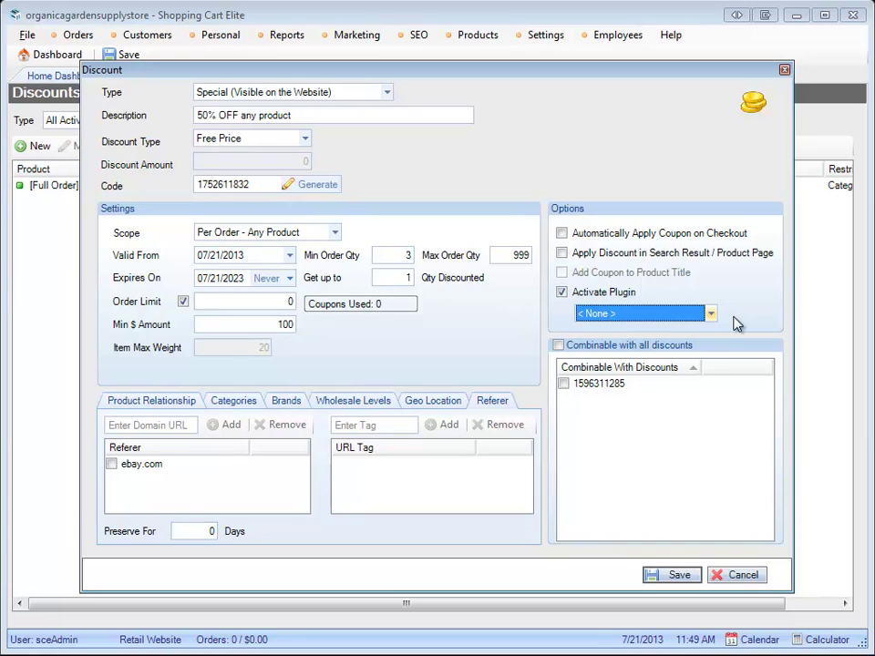
click(199, 531)
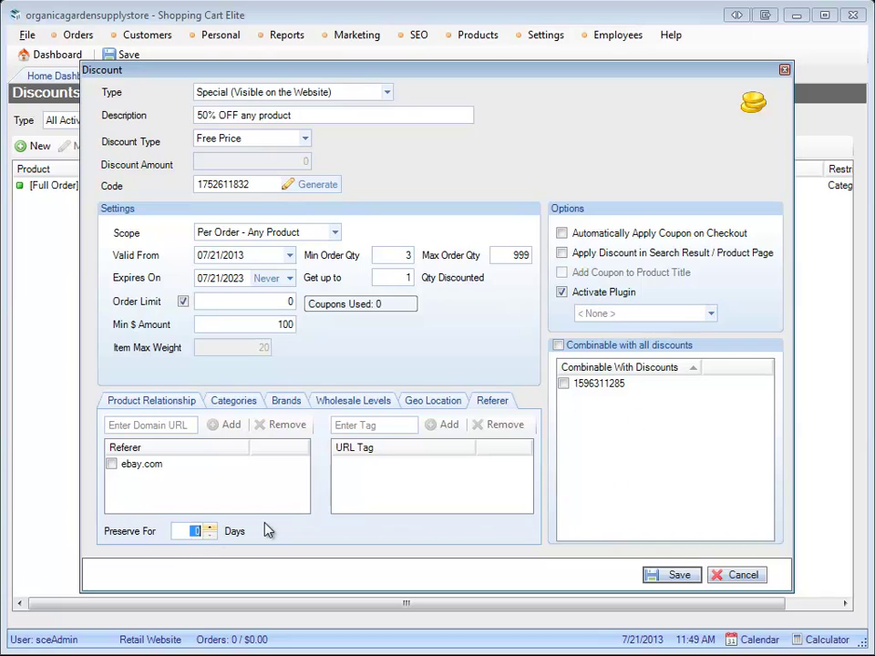
text(2)
key(Tab)
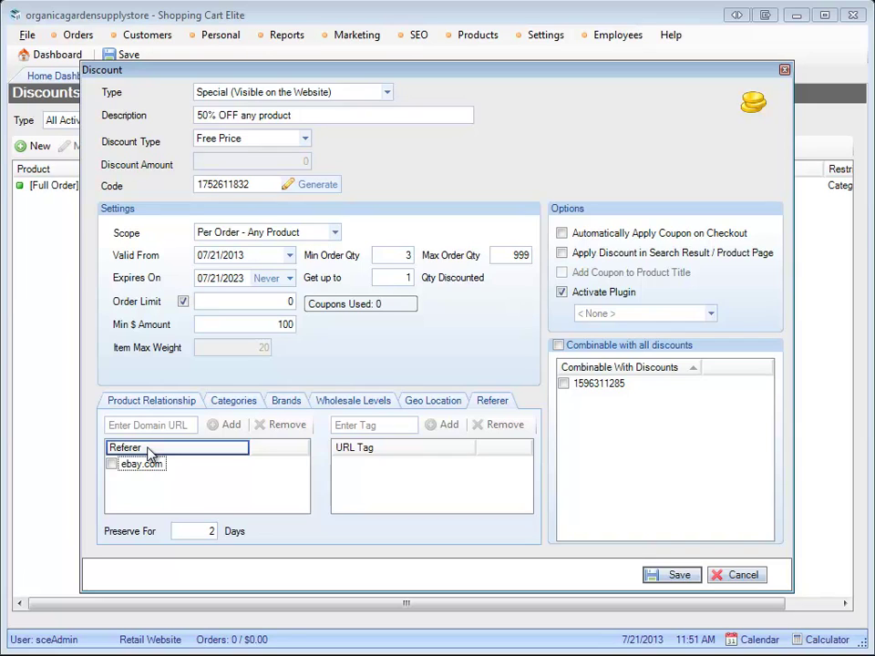
Add test1 to the discount's URL tag list
click(411, 424)
click(383, 446)
click(148, 463)
click(412, 424)
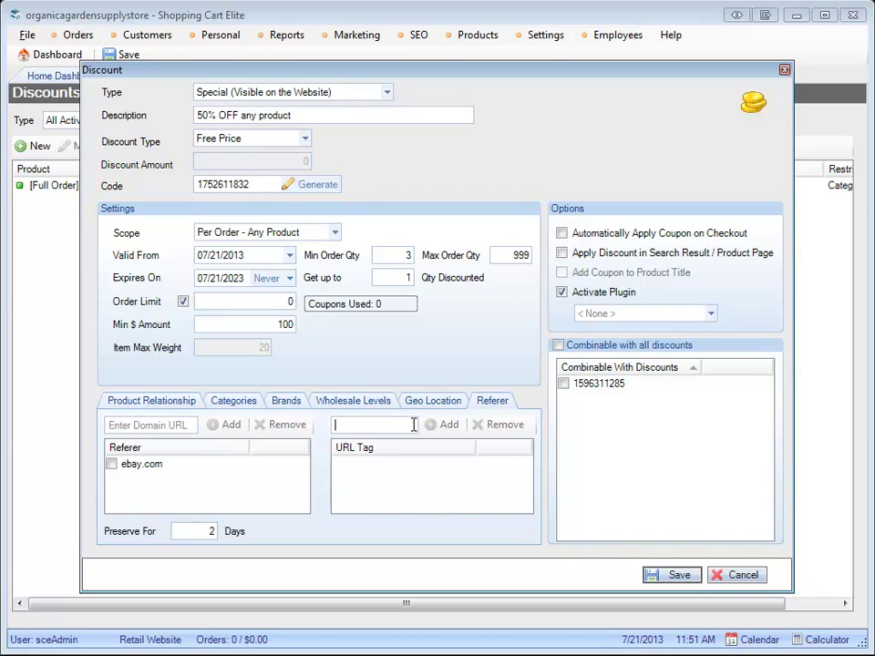
text(test1)
key(Return)
Clear the half-typed '?test1discount=' tag and show the Geo Location restrictions
text(?te)
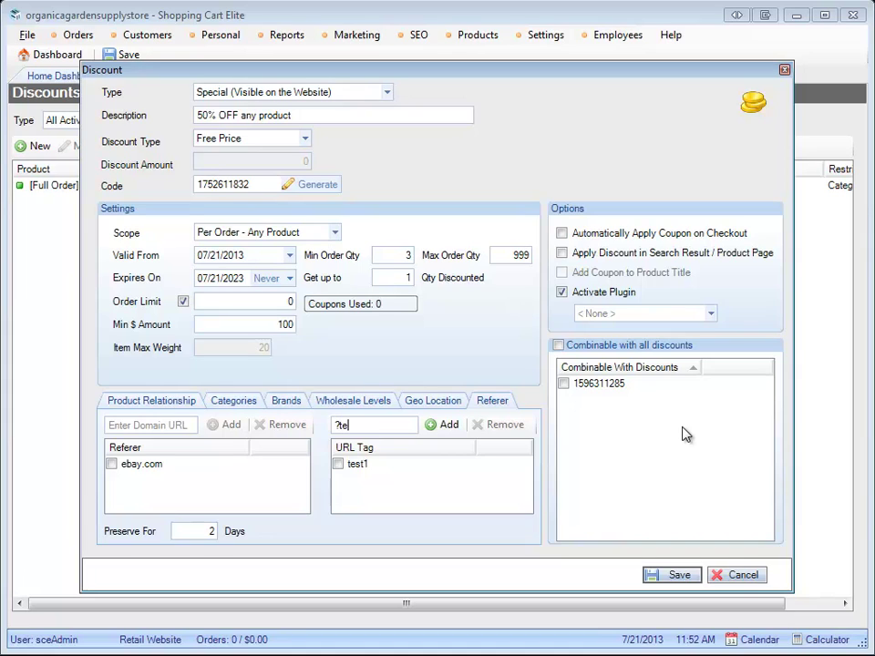
text(st1discount=)
key(BackSpace)
key(BackSpace)
key(BackSpace)
key(BackSpace)
key(BackSpace)
key(BackSpace)
key(BackSpace)
key(BackSpace)
key(BackSpace)
key(BackSpace)
key(BackSpace)
key(BackSpace)
key(BackSpace)
key(BackSpace)
key(BackSpace)
click(447, 404)
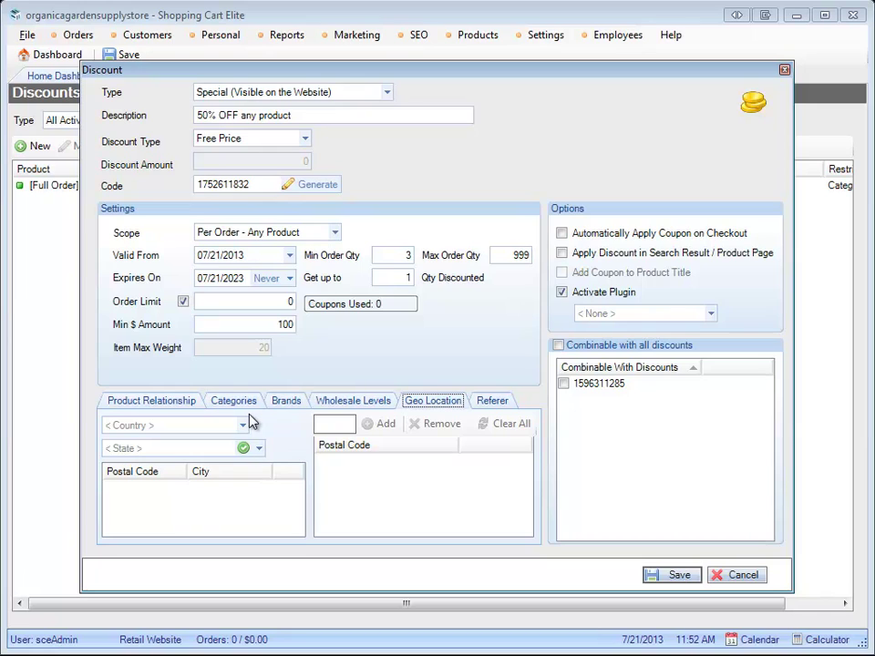
Switch the discount type to Fixed Next-Day S/H and restrict it geographically to New York, United States
click(257, 144)
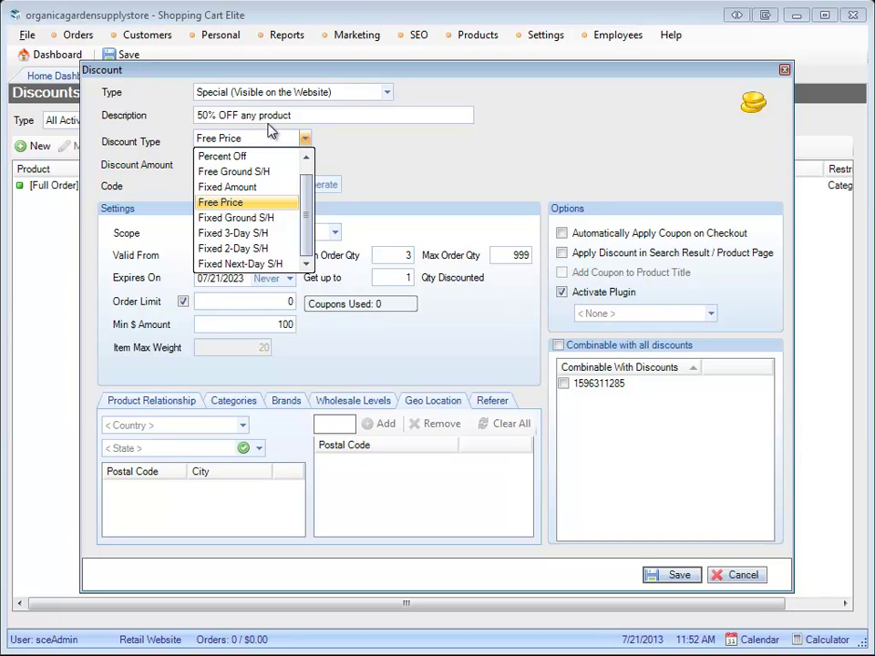
click(235, 263)
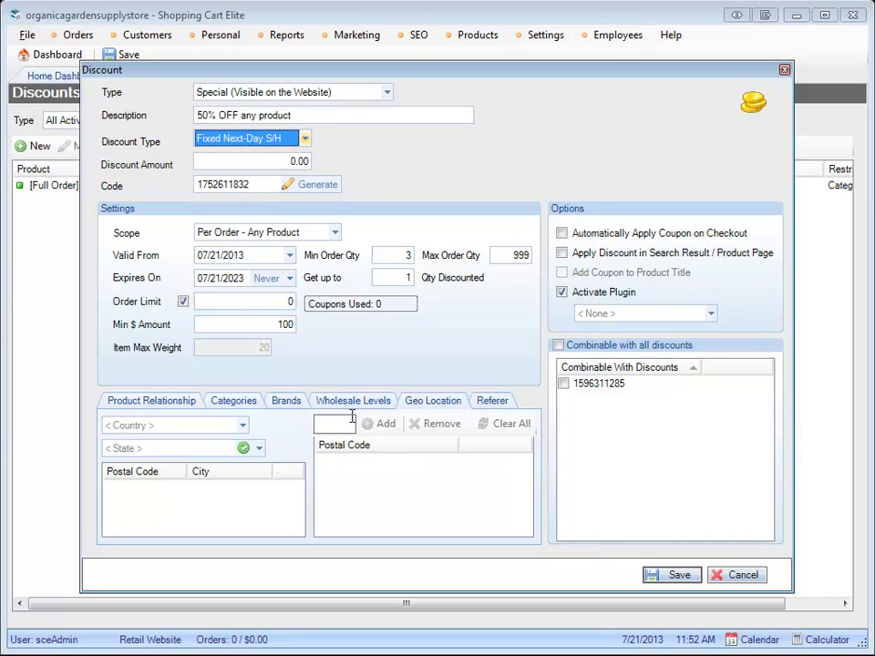
click(319, 428)
click(243, 424)
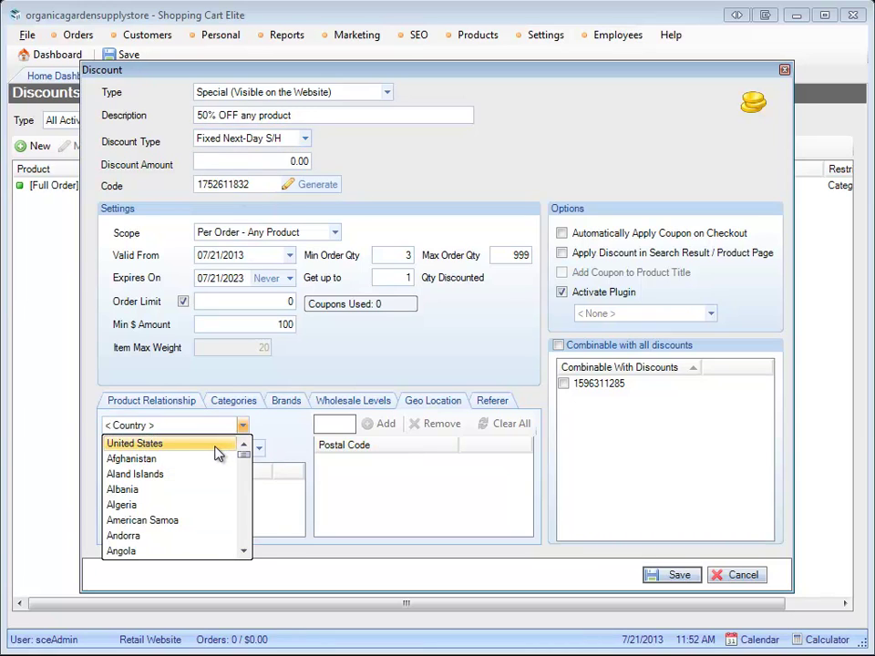
click(233, 444)
click(232, 447)
scroll(191, 511, down, 9)
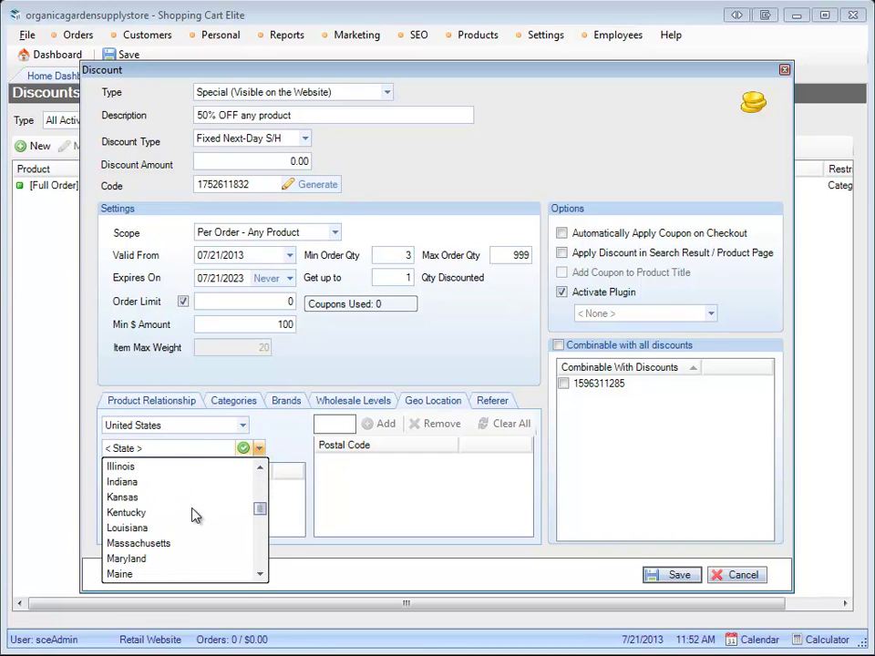
scroll(176, 526, down, 2)
click(172, 559)
click(335, 423)
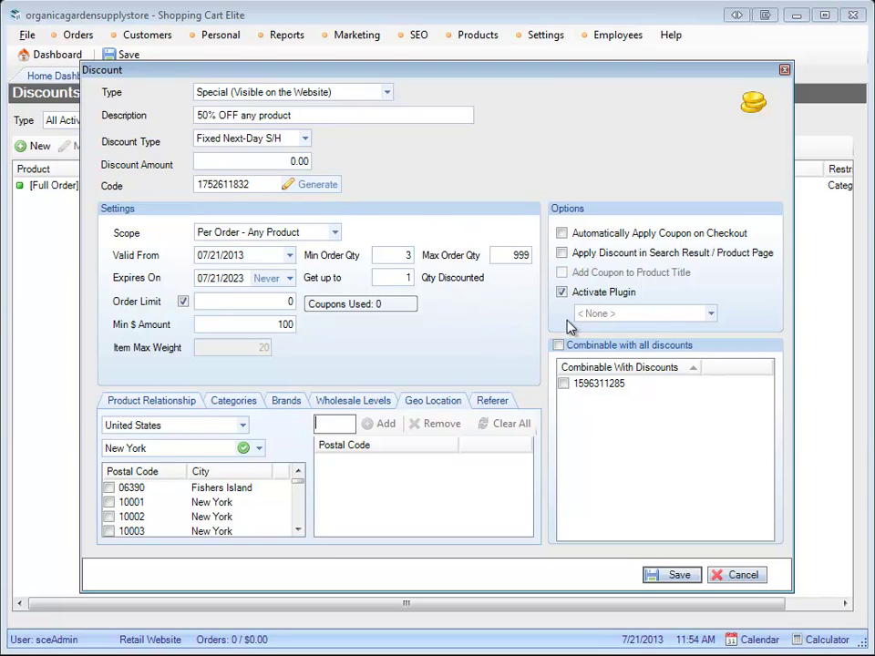
click(567, 384)
click(301, 161)
click(231, 158)
click(305, 138)
click(336, 133)
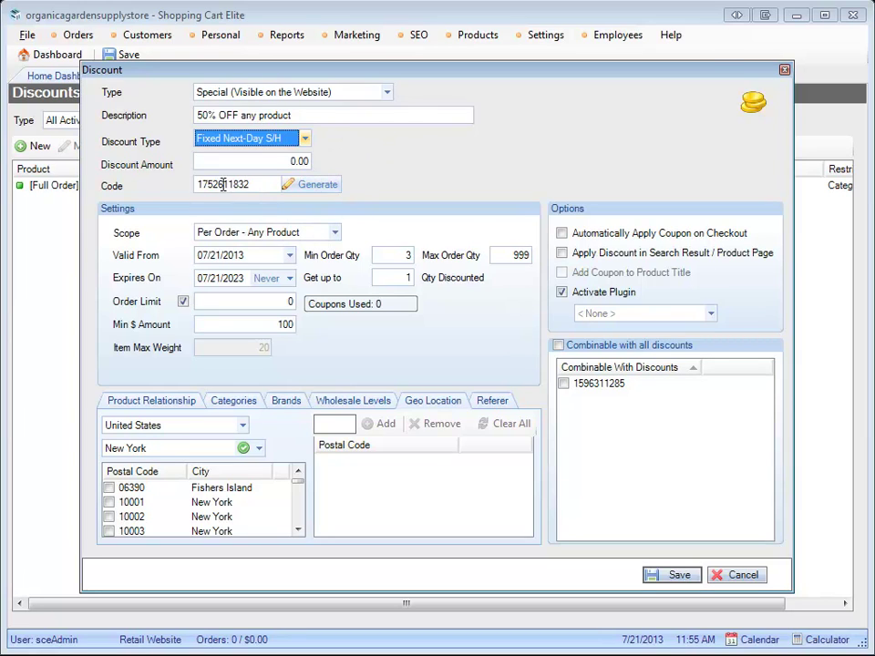
double_click(235, 184)
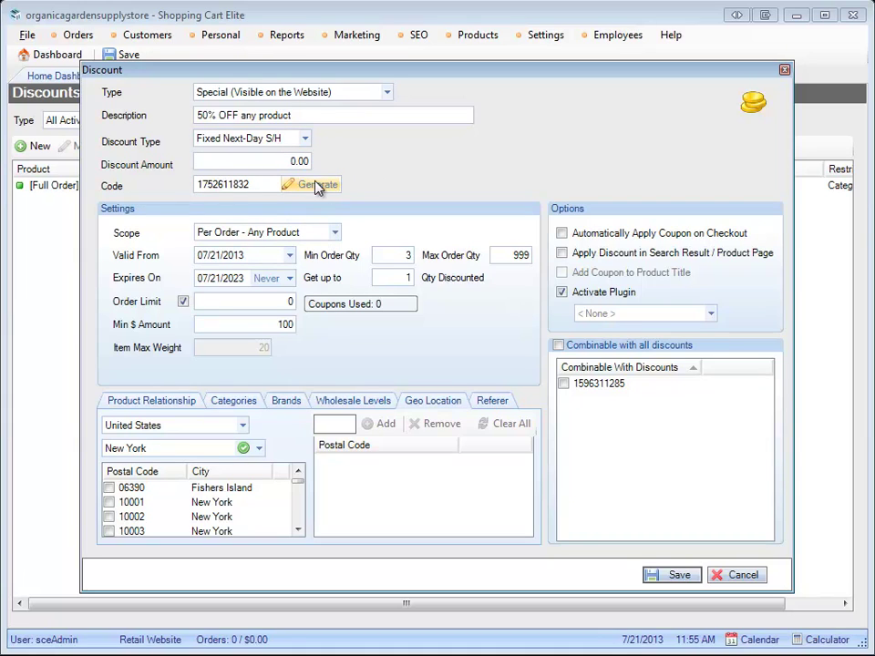